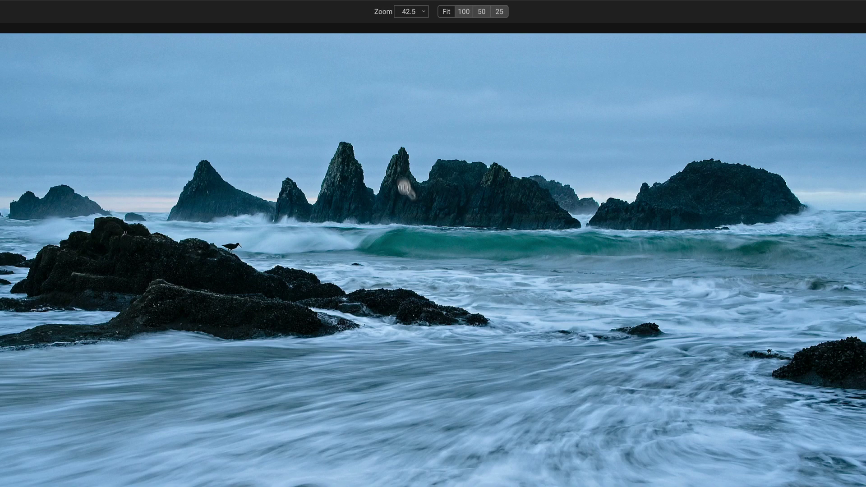
# Inspect the sea stacks at 100%, then show the Effects filters and fade their opacity to 0
pyautogui.click(406, 189)
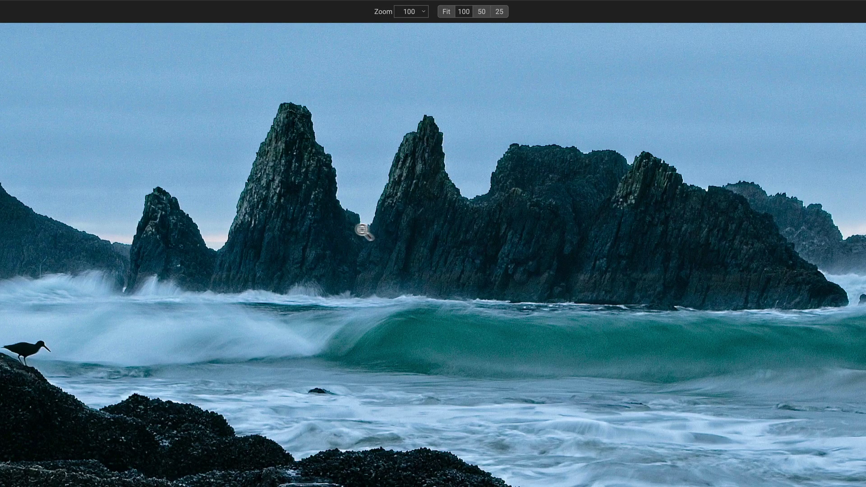
pyautogui.click(433, 233)
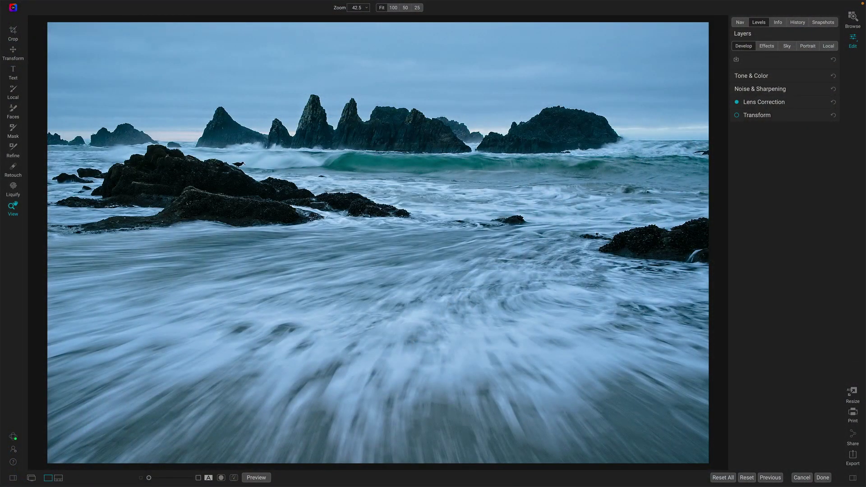
pyautogui.click(767, 47)
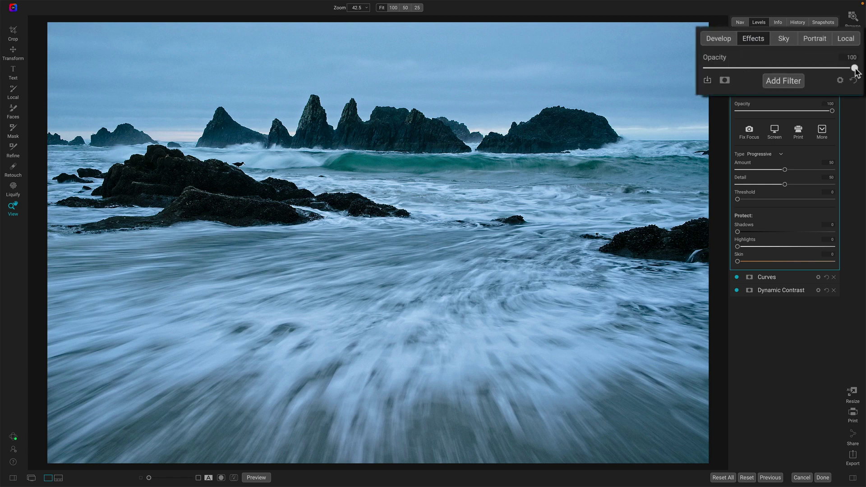
pyautogui.moveTo(854, 68); pyautogui.dragTo(707, 68)
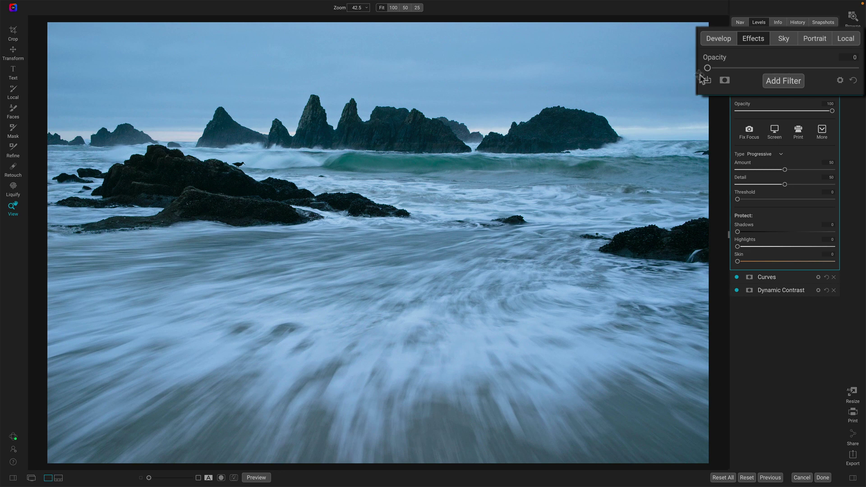
pyautogui.moveTo(707, 68)
pyautogui.mouseDown()
pyautogui.moveTo(854, 67)
pyautogui.moveTo(707, 68)
pyautogui.mouseUp()
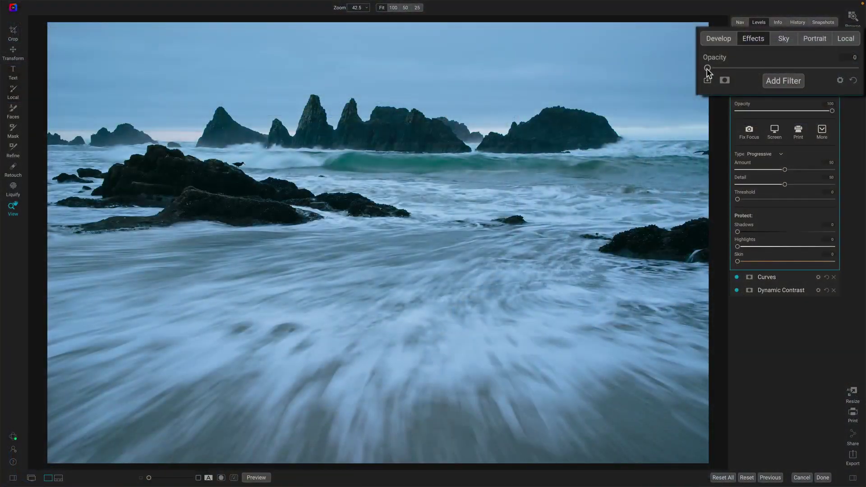
# Restore Effects opacity to 100 and compare Sharpening, Curves and Dynamic Contrast by toggling each off and on
pyautogui.moveTo(706, 68); pyautogui.dragTo(854, 68)
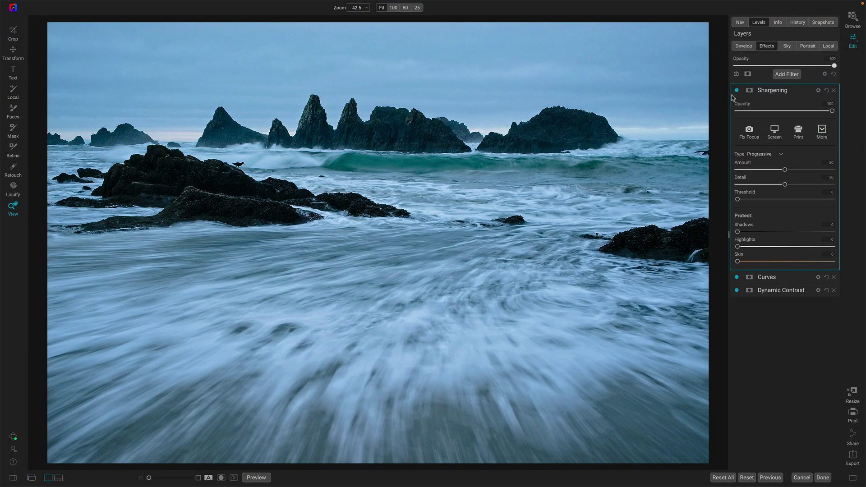
pyautogui.click(737, 91)
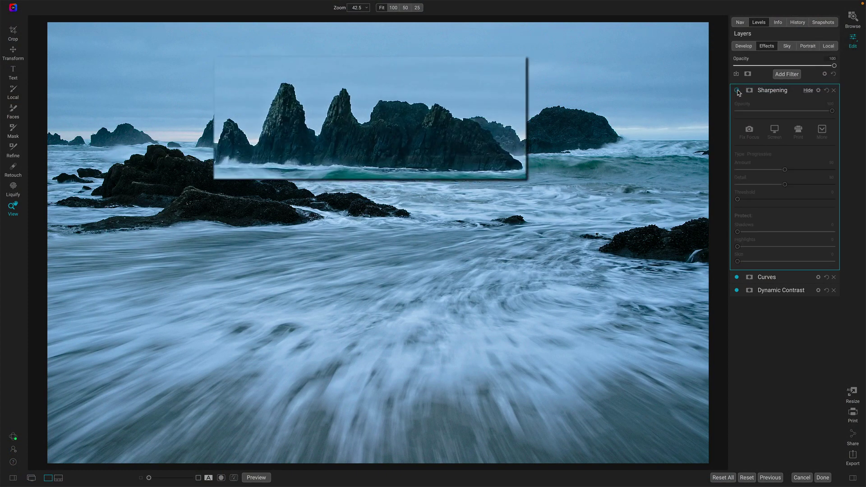
pyautogui.click(737, 91)
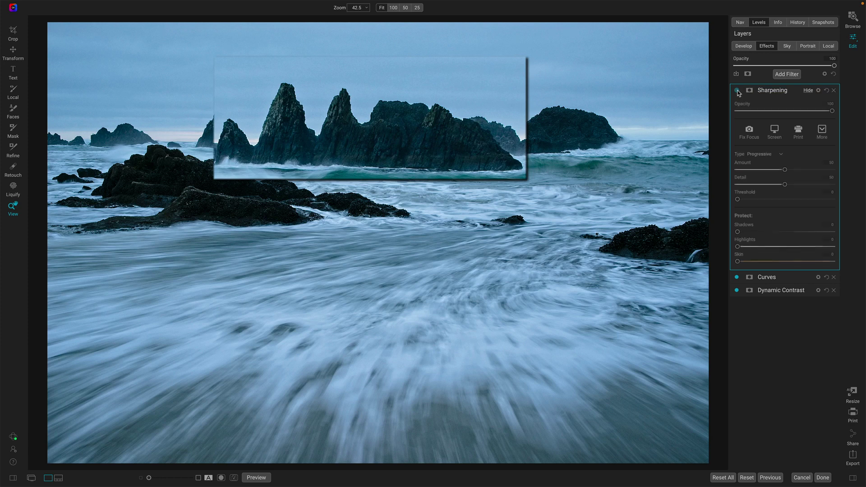
pyautogui.click(737, 277)
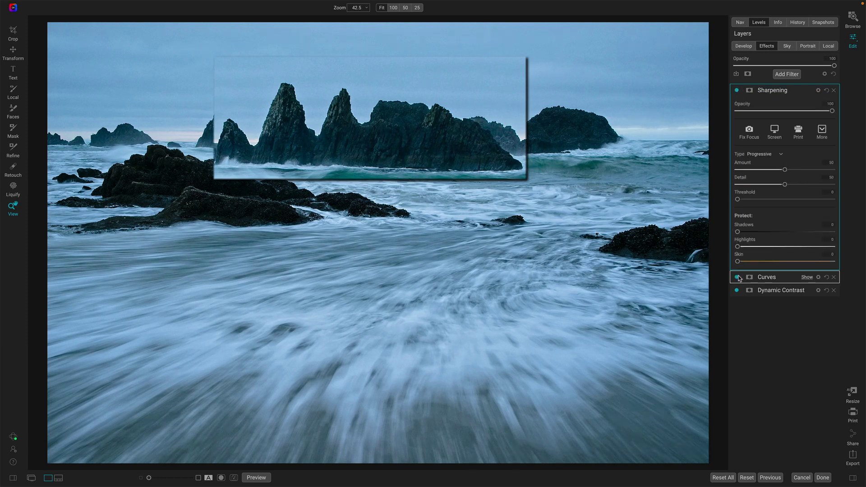
pyautogui.click(737, 277)
pyautogui.click(737, 291)
pyautogui.click(737, 291)
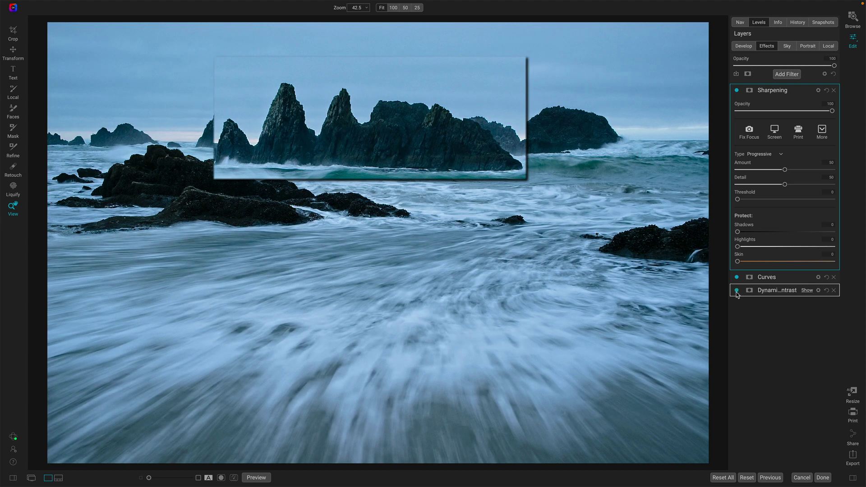
# Recheck Dynamic Contrast and Sharpening on and off, then expand the Dynamic Contrast settings
pyautogui.click(737, 290)
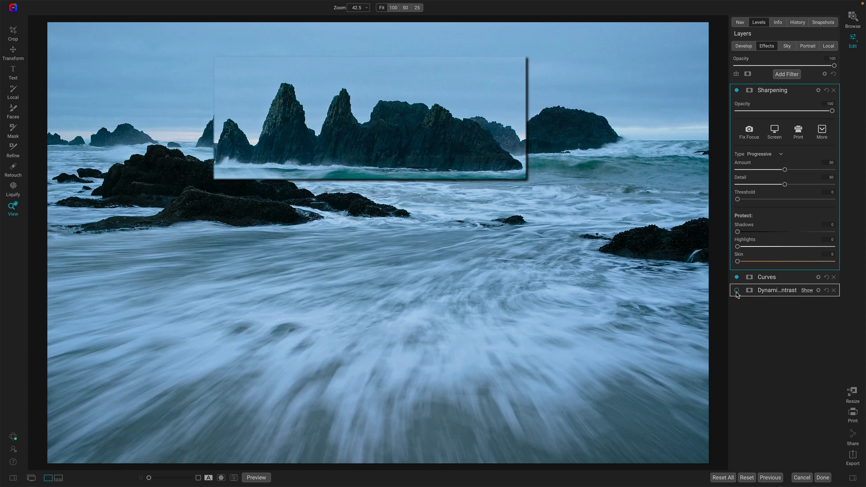
pyautogui.click(737, 91)
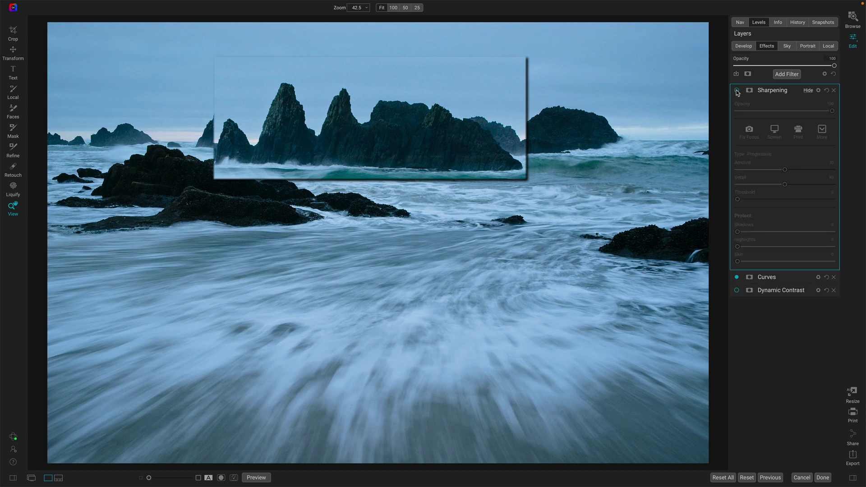
pyautogui.click(737, 91)
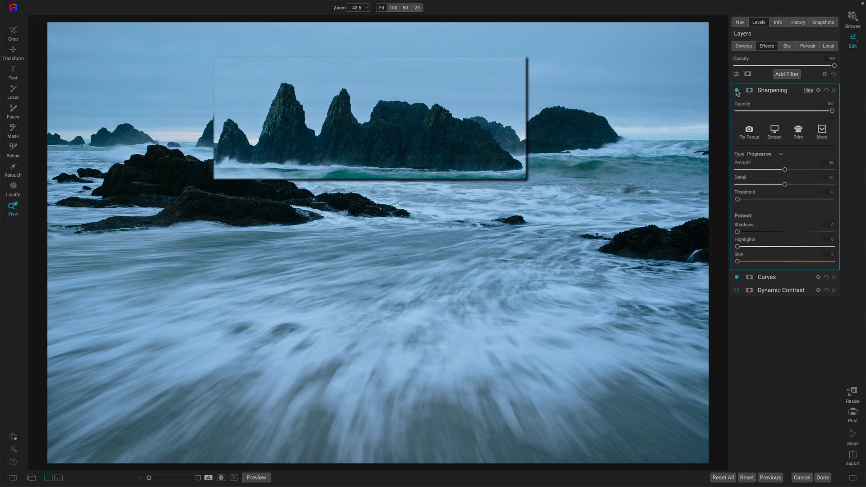
pyautogui.click(737, 290)
pyautogui.click(737, 290)
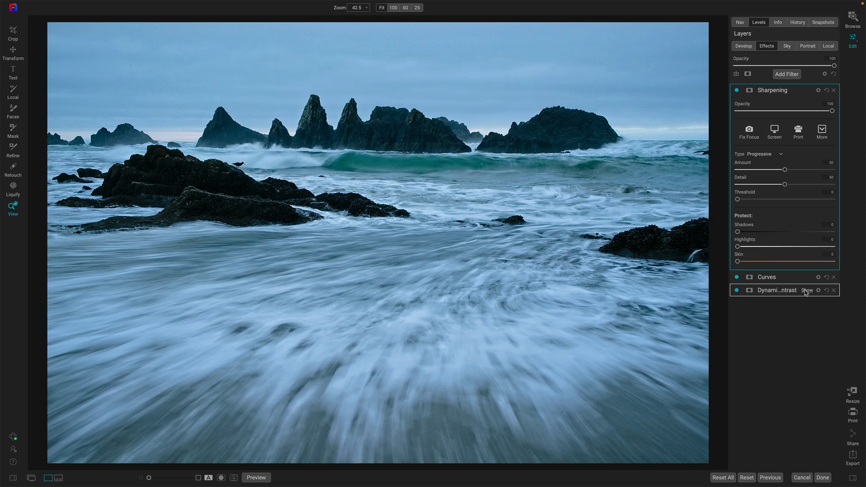
pyautogui.click(806, 291)
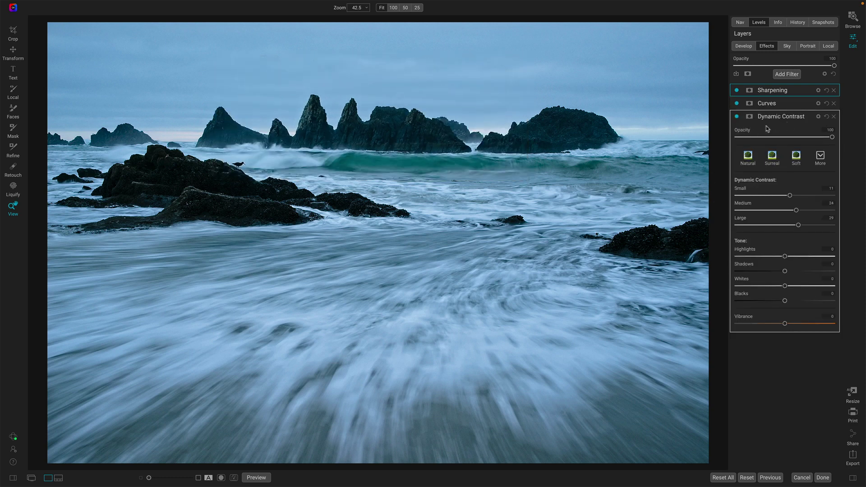
# Zoom to 100% on the rock spires and compare Dynamic Contrast off and at lower opacity, returning to full
pyautogui.click(363, 117)
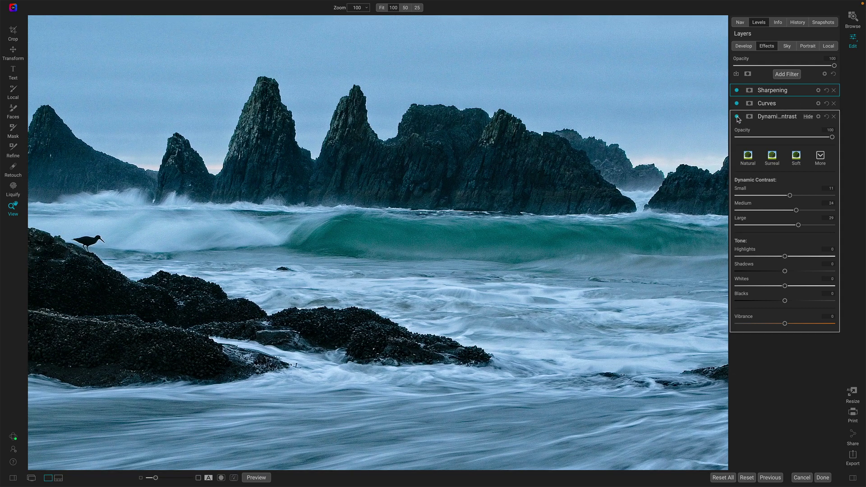
pyautogui.click(737, 117)
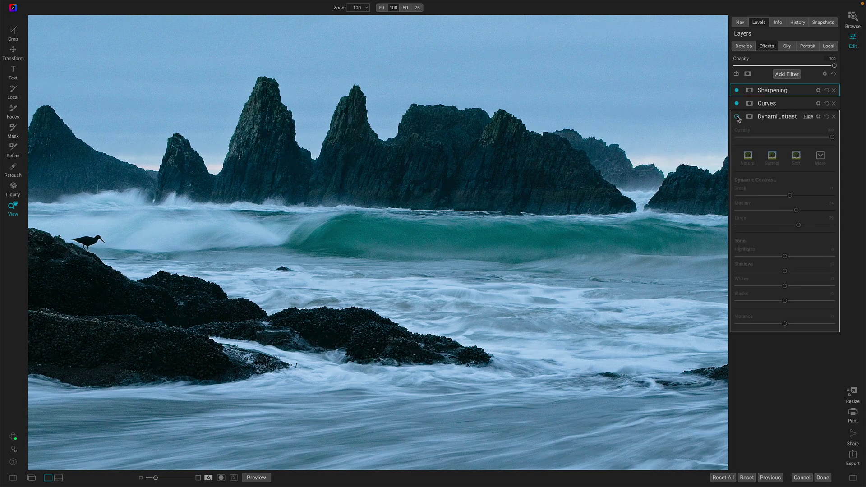
pyautogui.click(737, 116)
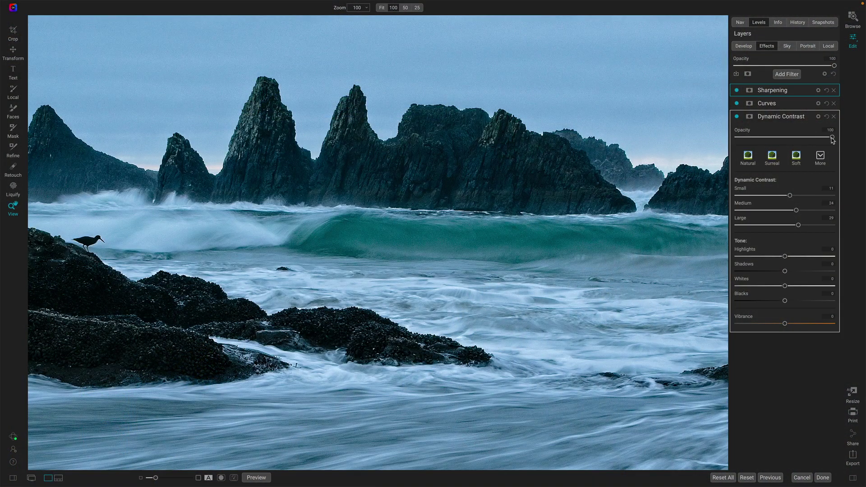
pyautogui.moveTo(832, 136); pyautogui.dragTo(805, 141)
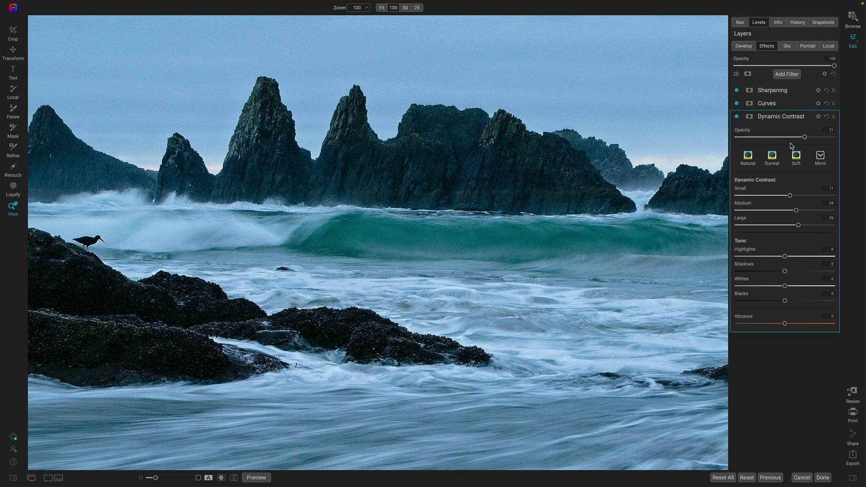
pyautogui.moveTo(805, 137); pyautogui.dragTo(843, 141)
# Try the Natural Dynamic Contrast preset, revert to Small 11, Medium 24, Large 29, and compare again
pyautogui.click(747, 158)
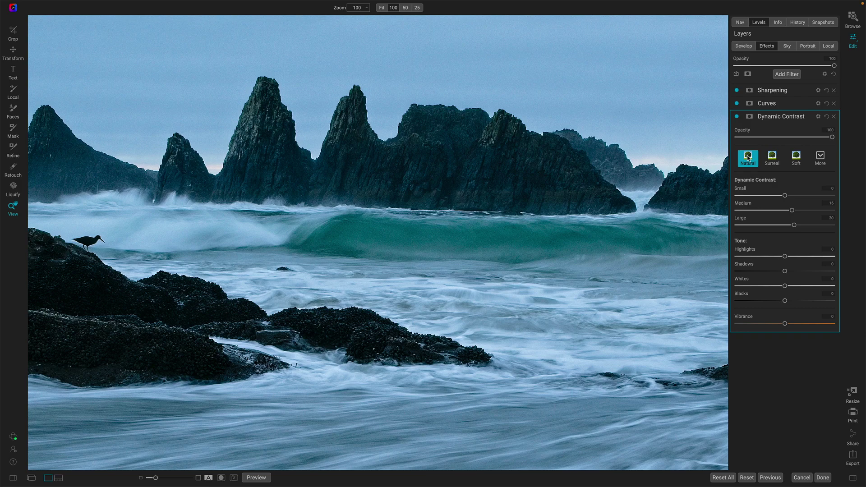
pyautogui.click(747, 158)
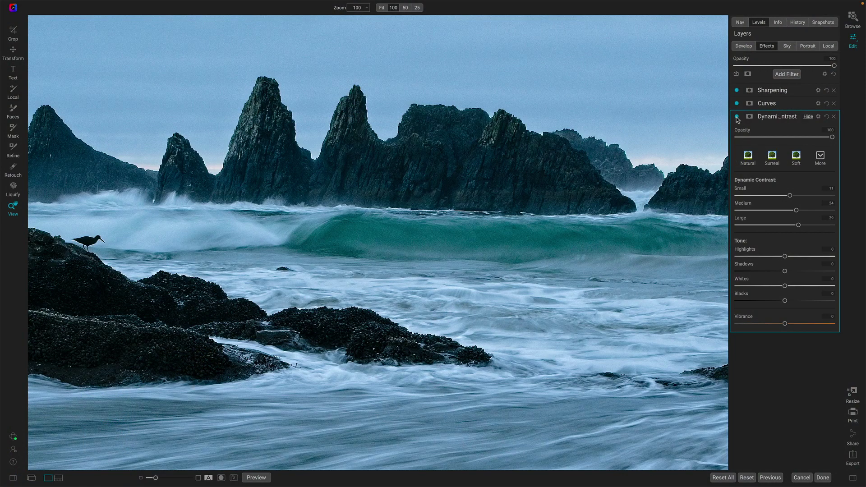
pyautogui.click(737, 117)
pyautogui.click(736, 117)
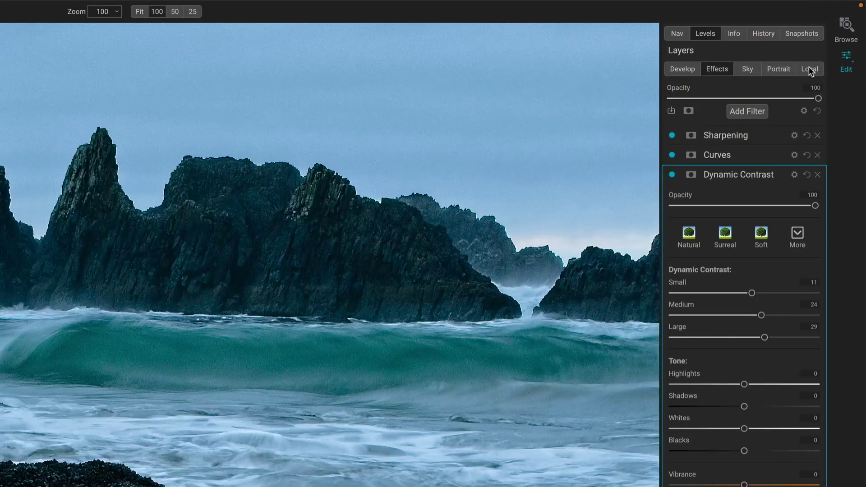
# Add a Local Adjustment layer with Exposure -1, hide the side panels and pan toward the right-hand rocks
pyautogui.click(809, 69)
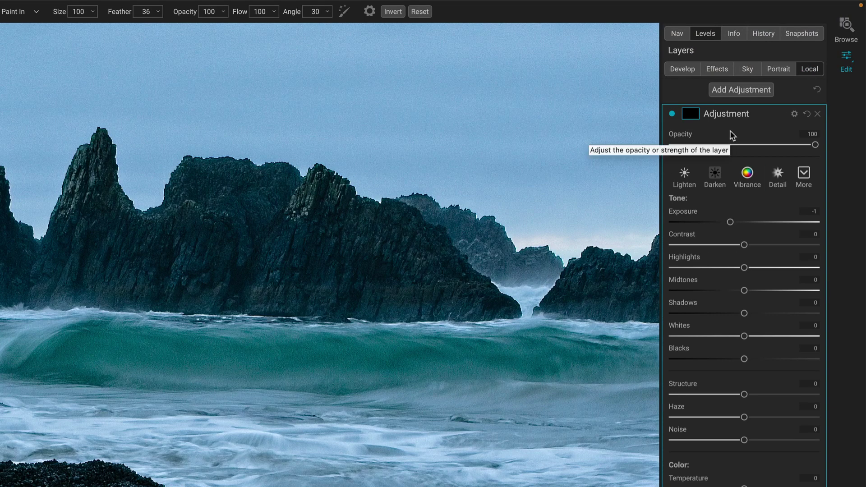
pyautogui.press('Tab')
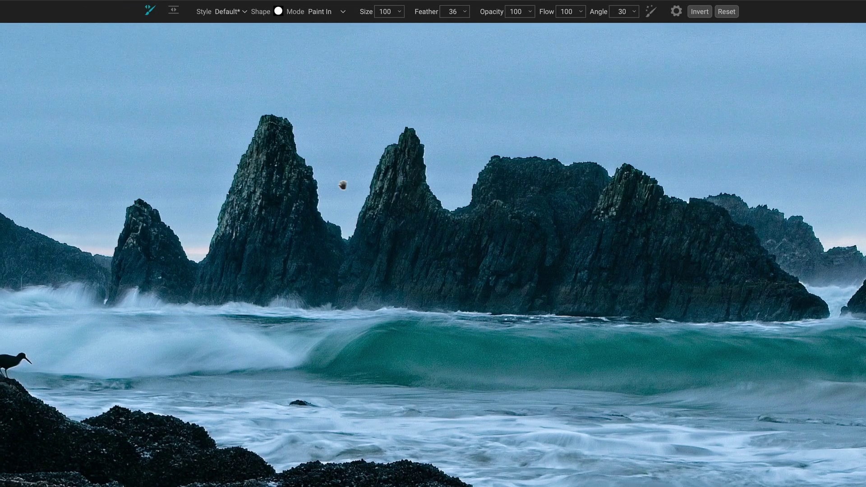
pyautogui.moveTo(343, 185); pyautogui.dragTo(455, 238)
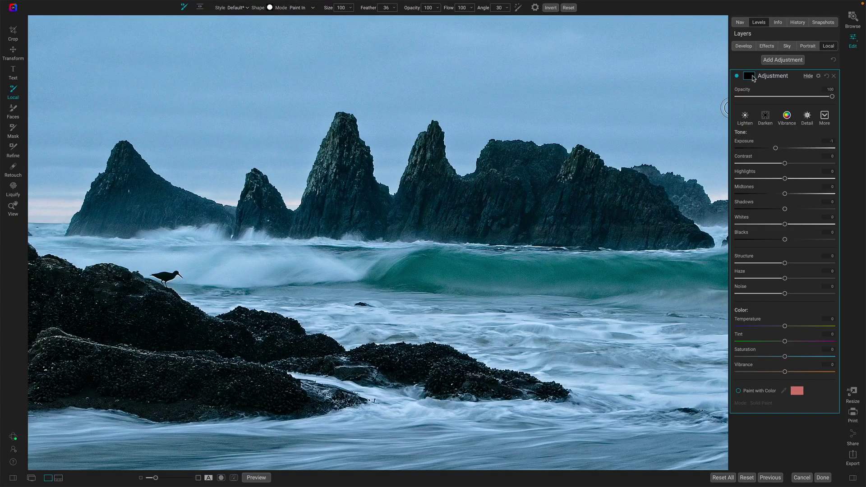
# Make the adjustment's mask a Lumen luminosity mask and view it in greyscale
pyautogui.click(752, 78)
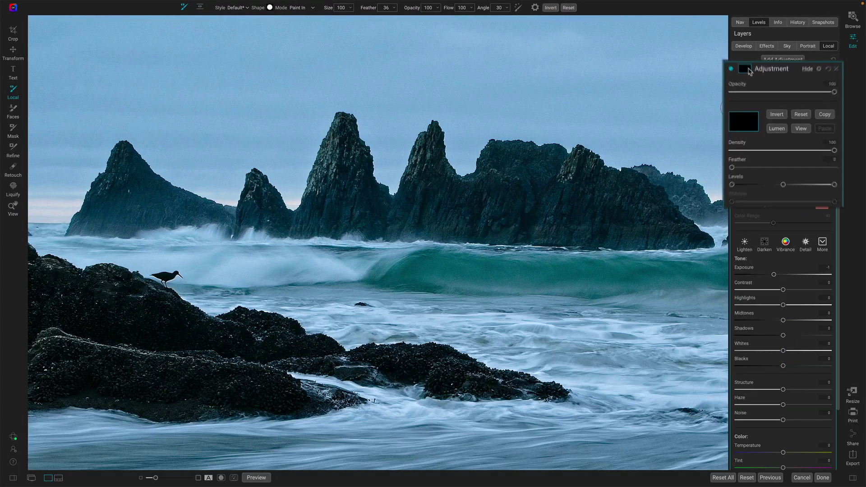
pyautogui.click(779, 128)
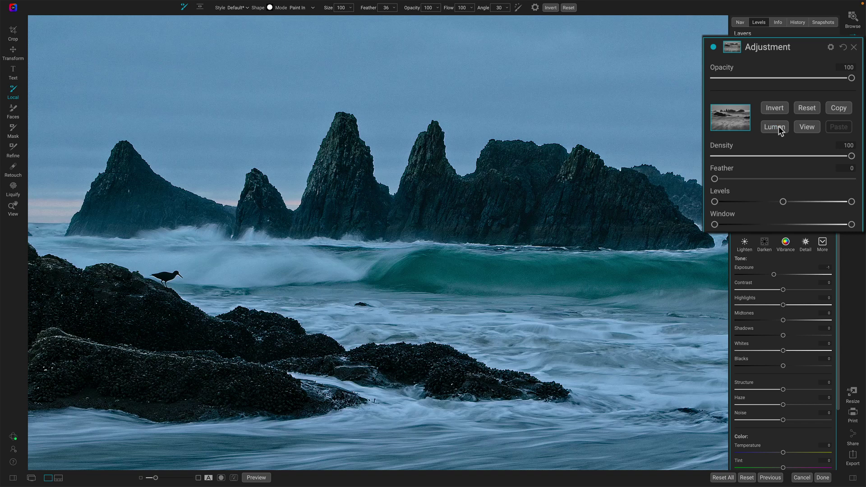
pyautogui.click(806, 129)
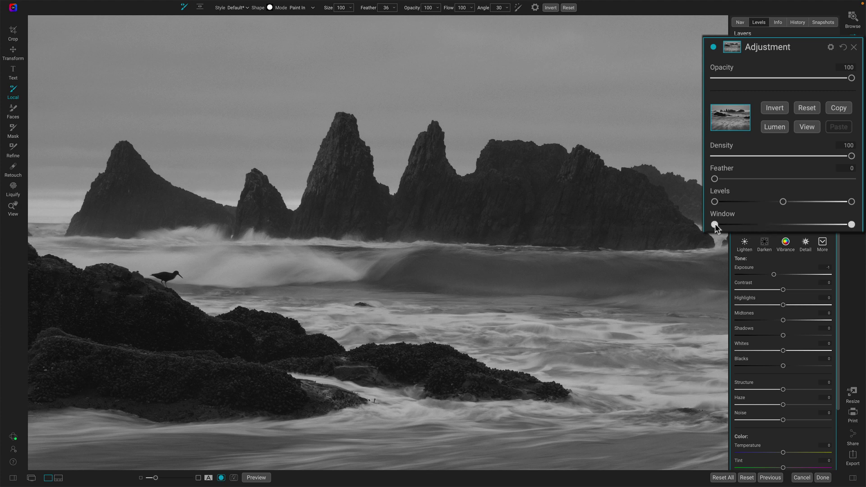
# Pull the Window slider handles together so the mask keeps only the bright surf and ridge tones
pyautogui.moveTo(737, 225); pyautogui.dragTo(774, 194)
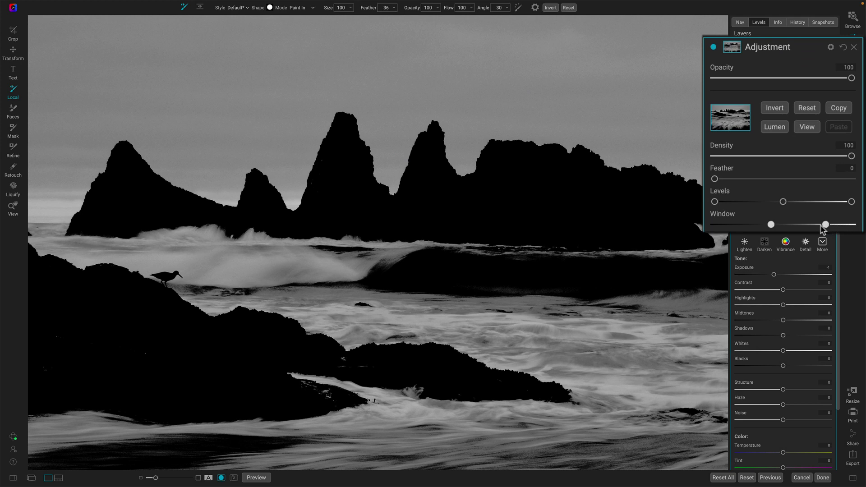
pyautogui.moveTo(820, 228); pyautogui.dragTo(781, 232)
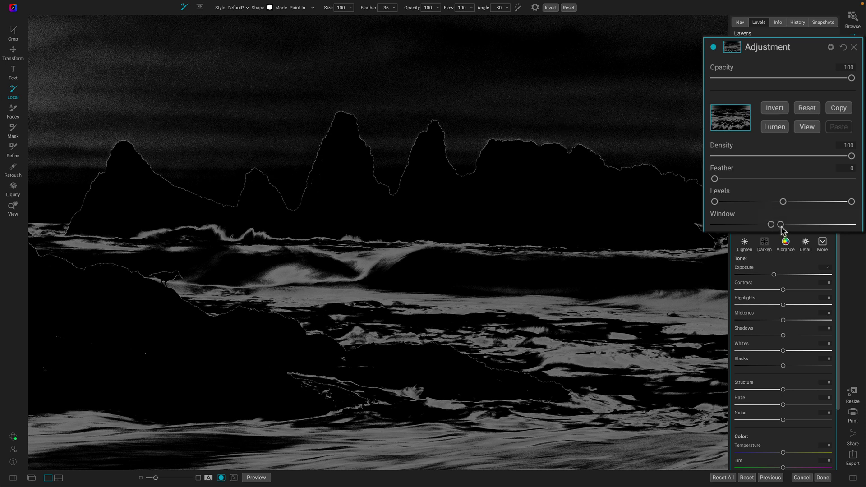
pyautogui.moveTo(780, 224); pyautogui.dragTo(779, 224)
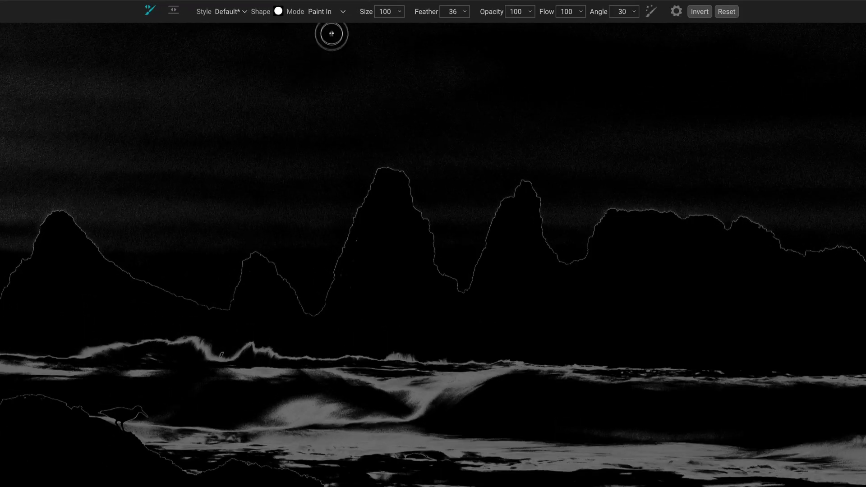
# Switch the brush to Paint Out and erase the grey sky noise above the ridge from the mask
pyautogui.click(334, 12)
pyautogui.click(329, 21)
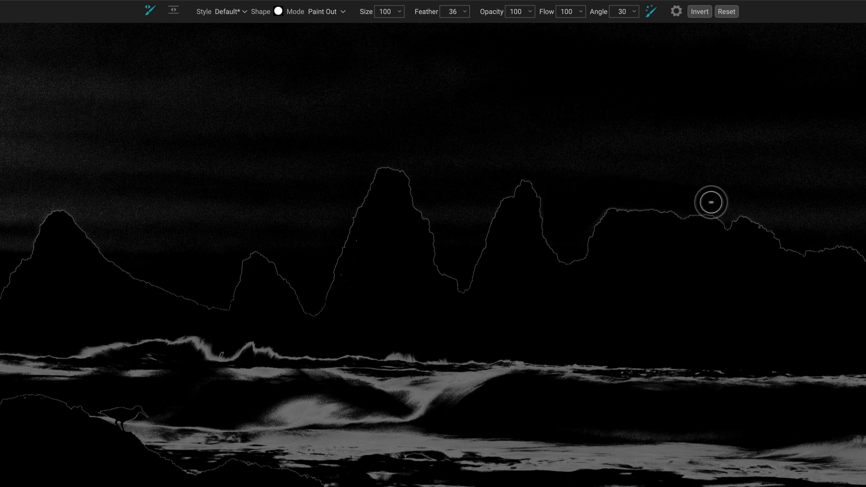
pyautogui.moveTo(748, 205)
pyautogui.mouseDown()
pyautogui.moveTo(792, 228)
pyautogui.moveTo(837, 221)
pyautogui.moveTo(740, 194)
pyautogui.moveTo(628, 182)
pyautogui.moveTo(577, 187)
pyautogui.moveTo(558, 204)
pyautogui.moveTo(549, 154)
pyautogui.moveTo(504, 149)
pyautogui.moveTo(459, 237)
pyautogui.moveTo(440, 219)
pyautogui.moveTo(430, 151)
pyautogui.moveTo(358, 149)
pyautogui.moveTo(323, 244)
pyautogui.moveTo(284, 171)
pyautogui.moveTo(287, 246)
pyautogui.moveTo(254, 233)
pyautogui.moveTo(202, 266)
pyautogui.moveTo(173, 267)
pyautogui.moveTo(134, 255)
pyautogui.moveTo(76, 200)
pyautogui.moveTo(53, 192)
pyautogui.moveTo(5, 253)
pyautogui.mouseUp()
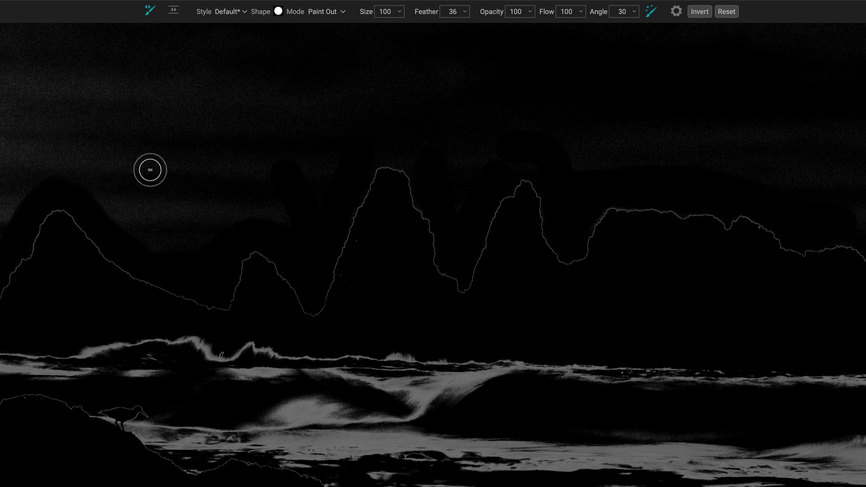
pyautogui.scroll(10, 150, 170)
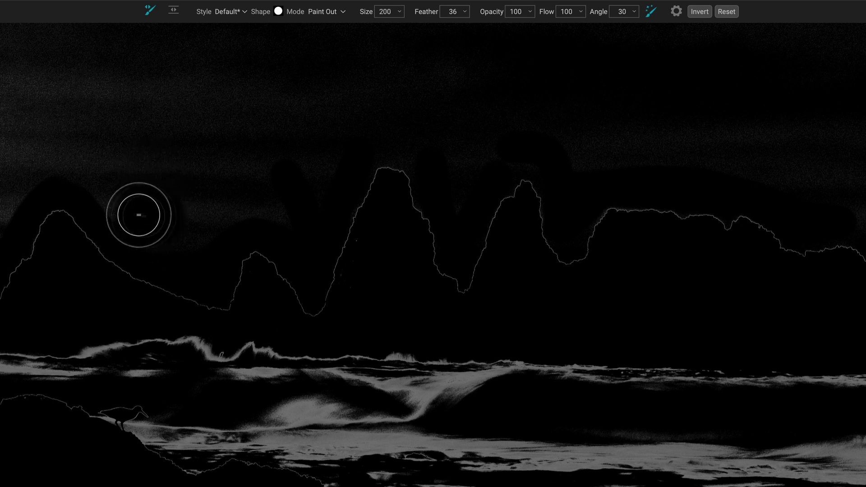
pyautogui.moveTo(128, 212)
pyautogui.mouseDown()
pyautogui.moveTo(218, 189)
pyautogui.moveTo(193, 211)
pyautogui.moveTo(267, 204)
pyautogui.moveTo(247, 172)
pyautogui.moveTo(172, 175)
pyautogui.moveTo(224, 167)
pyautogui.mouseUp()
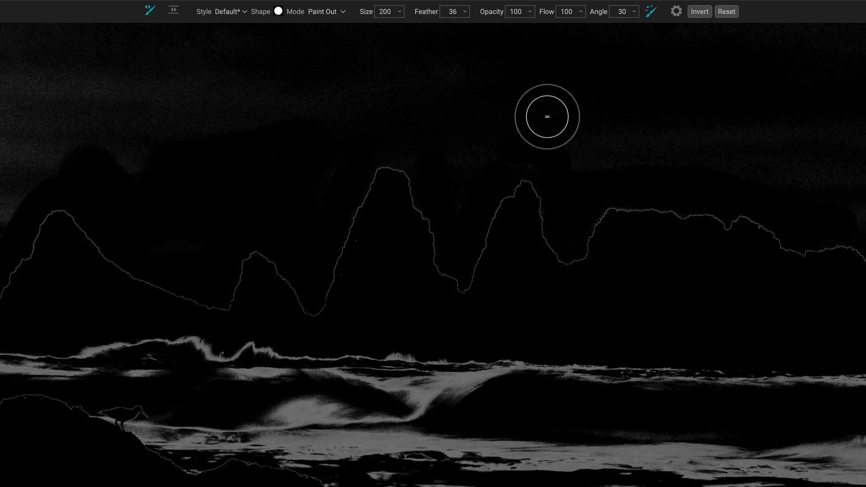
pyautogui.moveTo(553, 120)
pyautogui.mouseDown()
pyautogui.moveTo(580, 144)
pyautogui.moveTo(708, 145)
pyautogui.mouseUp()
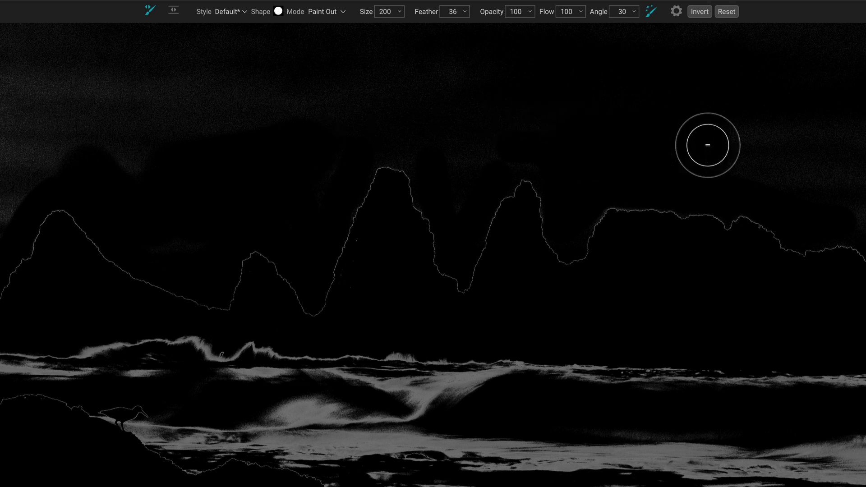
pyautogui.click(175, 13)
# Place a Shape Edges gradient on the ridge and zoom out to see the whole photo
pyautogui.click(395, 13)
pyautogui.click(397, 31)
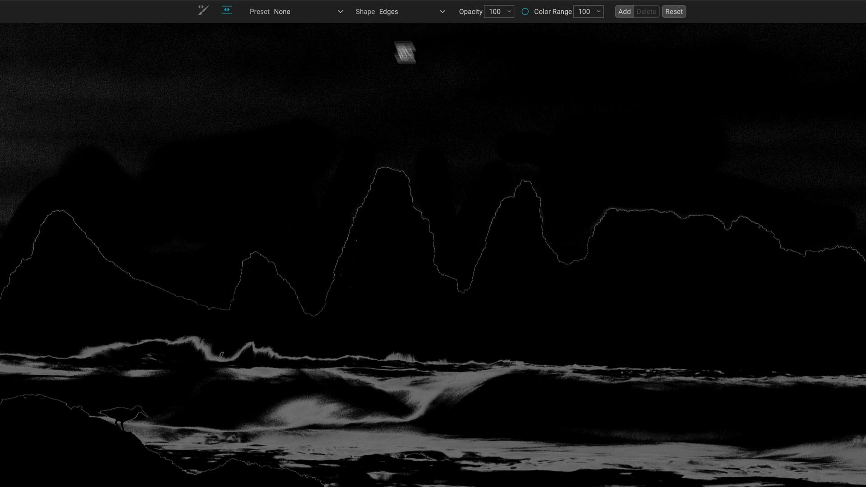
pyautogui.click(456, 221)
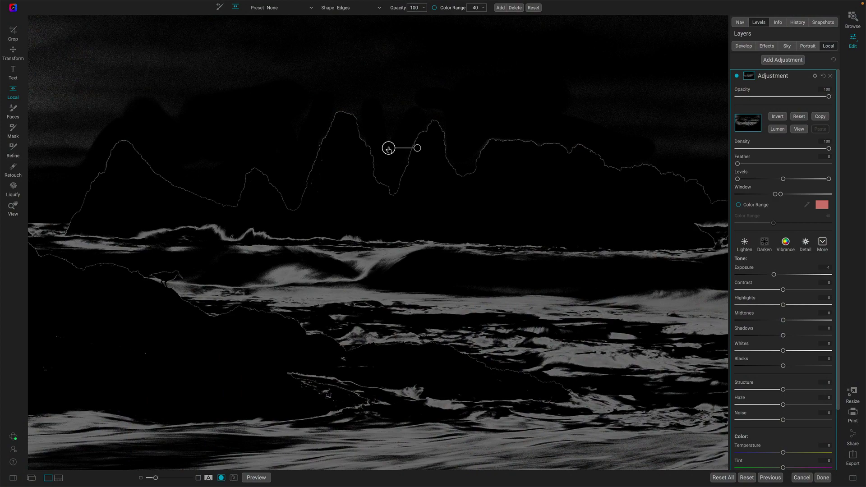
pyautogui.hotkey('ctrl', '-')
pyautogui.hotkey('ctrl', '-')
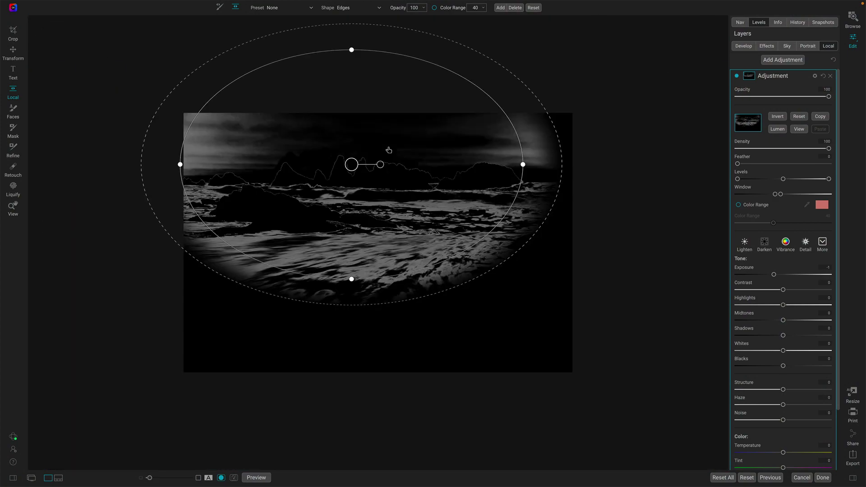
# Flatten, narrow, tighten and slightly rotate the ellipse along the ridge, then zoom back in
pyautogui.moveTo(352, 51); pyautogui.dragTo(352, 132)
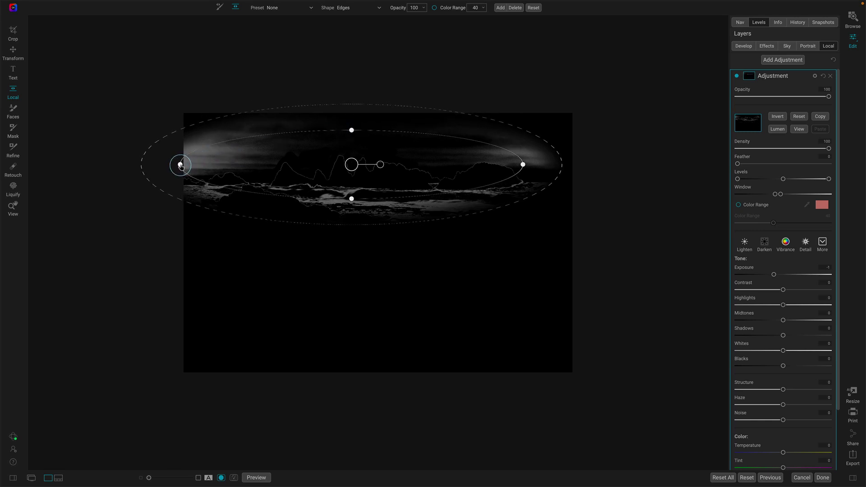
pyautogui.moveTo(185, 167); pyautogui.dragTo(261, 167)
pyautogui.moveTo(356, 224); pyautogui.dragTo(351, 191)
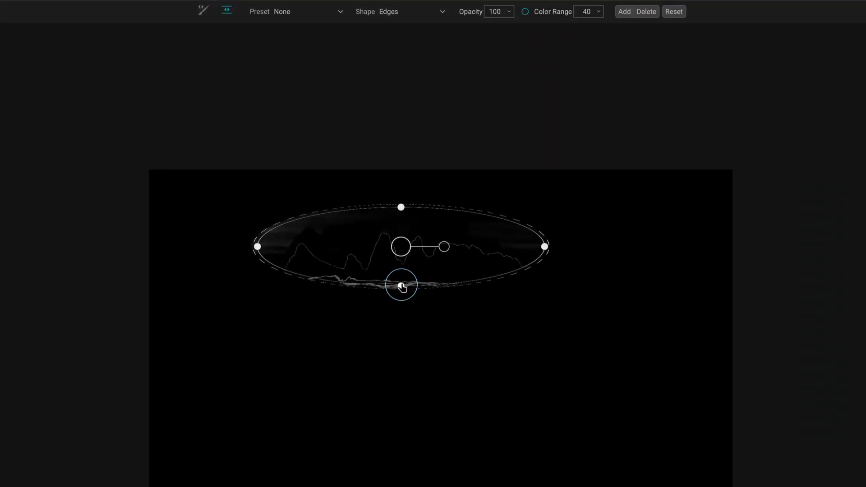
pyautogui.moveTo(401, 287); pyautogui.dragTo(401, 283)
pyautogui.moveTo(444, 248); pyautogui.dragTo(402, 252)
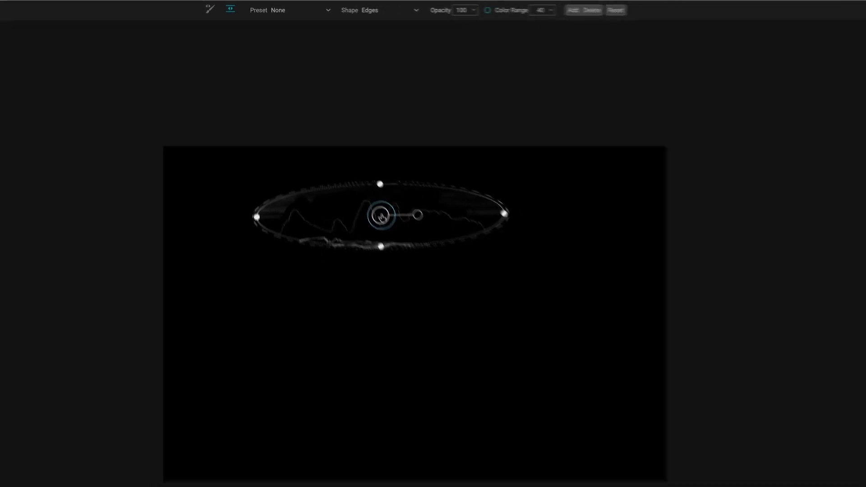
pyautogui.hotkey('ctrl', '=')
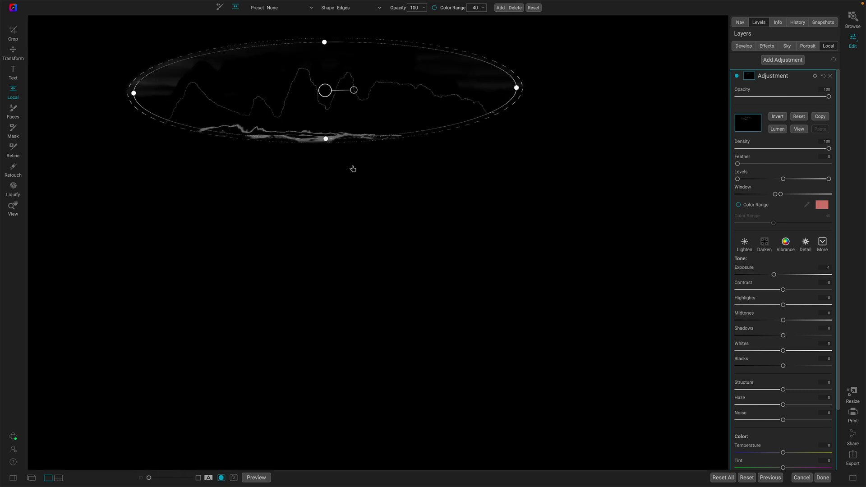
pyautogui.hotkey('ctrl', '=')
pyautogui.scroll(5, 353, 169)
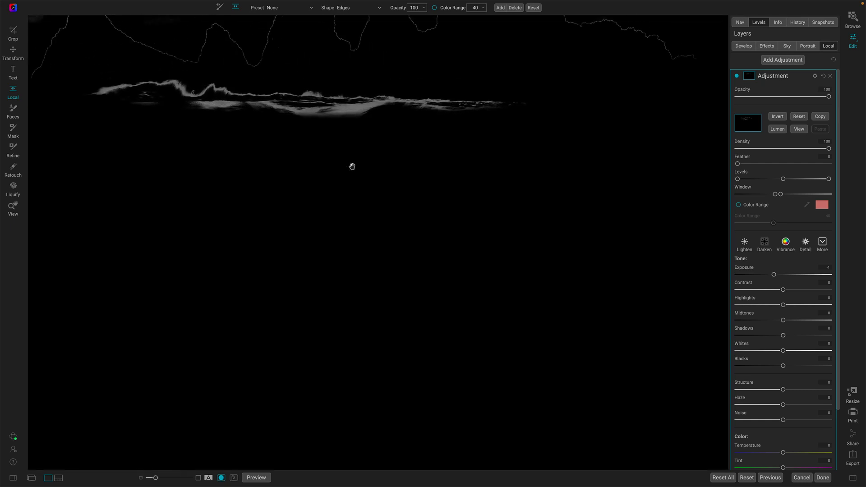
pyautogui.scroll(2, 352, 166)
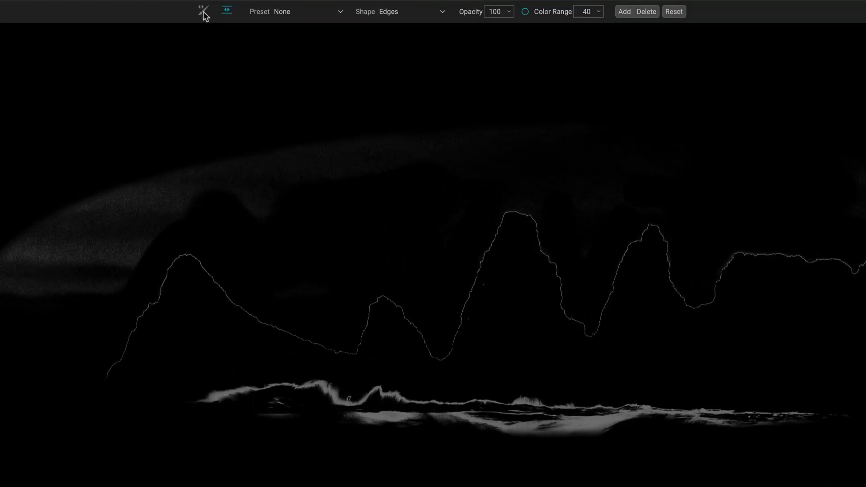
# With the Paint Out brush at size 400, erase the upper haze, bottom surf band and upper-right grey band
pyautogui.click(203, 12)
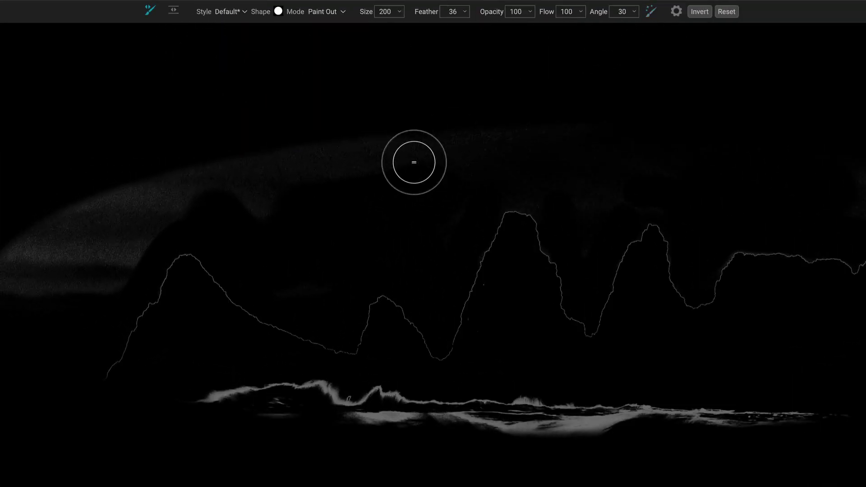
pyautogui.scroll(-2, 414, 162)
pyautogui.press(']')
pyautogui.moveTo(415, 145)
pyautogui.mouseDown()
pyautogui.moveTo(471, 127)
pyautogui.moveTo(399, 128)
pyautogui.moveTo(169, 166)
pyautogui.moveTo(109, 187)
pyautogui.moveTo(75, 234)
pyautogui.moveTo(12, 247)
pyautogui.mouseUp()
pyautogui.moveTo(163, 462)
pyautogui.mouseDown()
pyautogui.moveTo(217, 428)
pyautogui.moveTo(221, 410)
pyautogui.moveTo(435, 427)
pyautogui.moveTo(790, 423)
pyautogui.moveTo(460, 438)
pyautogui.mouseUp()
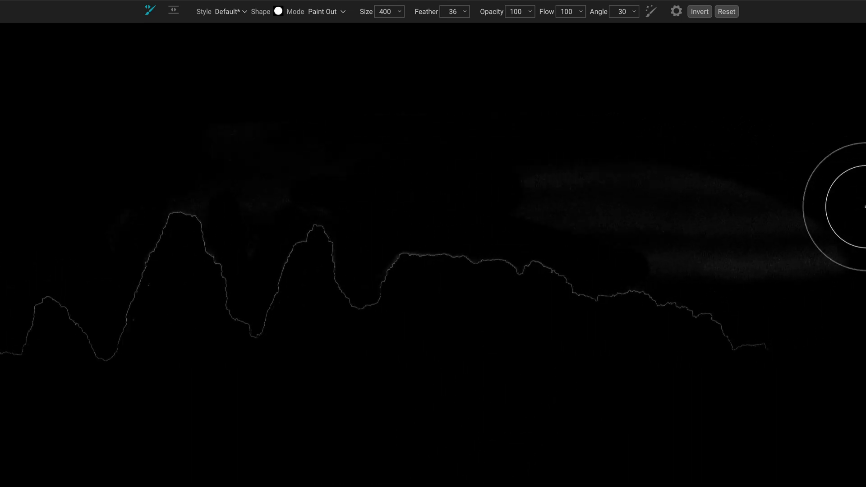
pyautogui.moveTo(850, 223)
pyautogui.mouseDown()
pyautogui.moveTo(840, 242)
pyautogui.moveTo(731, 232)
pyautogui.moveTo(604, 182)
pyautogui.moveTo(453, 154)
pyautogui.moveTo(615, 145)
pyautogui.moveTo(608, 147)
pyautogui.mouseUp()
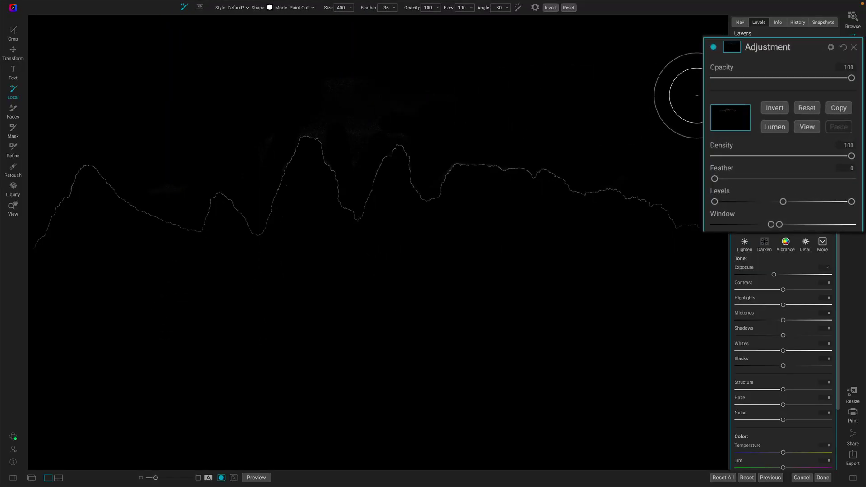
# Check the mask view, then return to the photo and ease the adjustment's exposure slightly
pyautogui.click(808, 128)
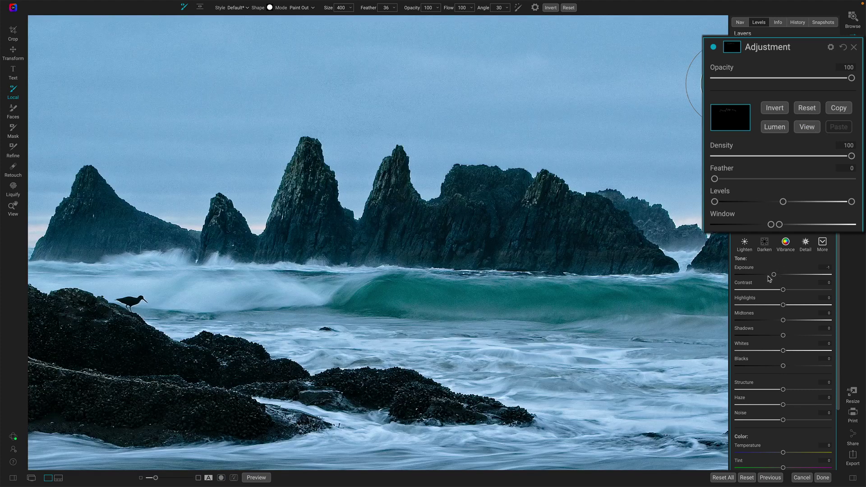
pyautogui.click(805, 128)
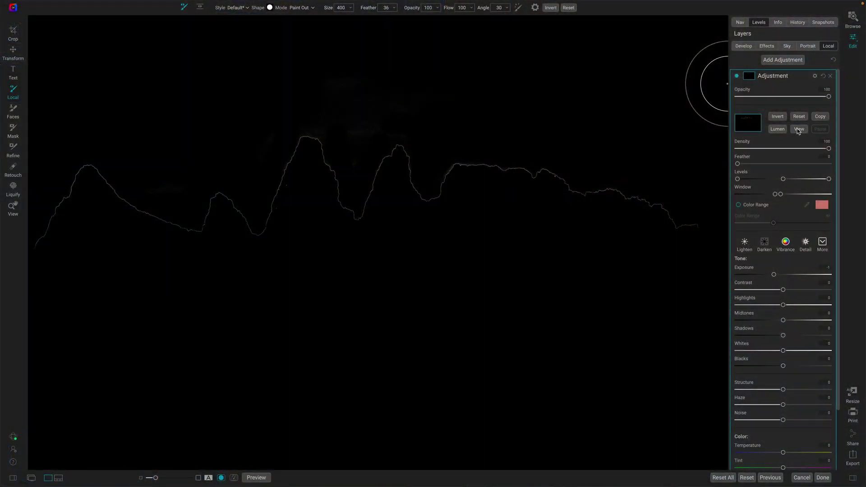
pyautogui.click(798, 130)
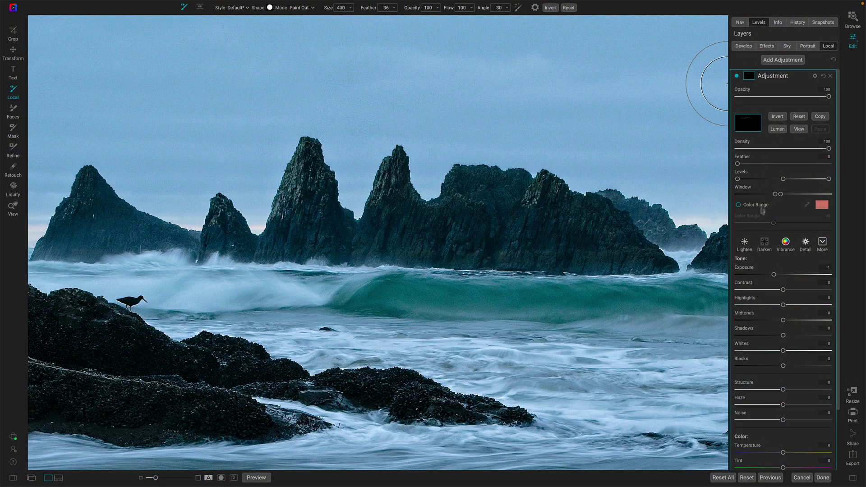
pyautogui.moveTo(766, 273)
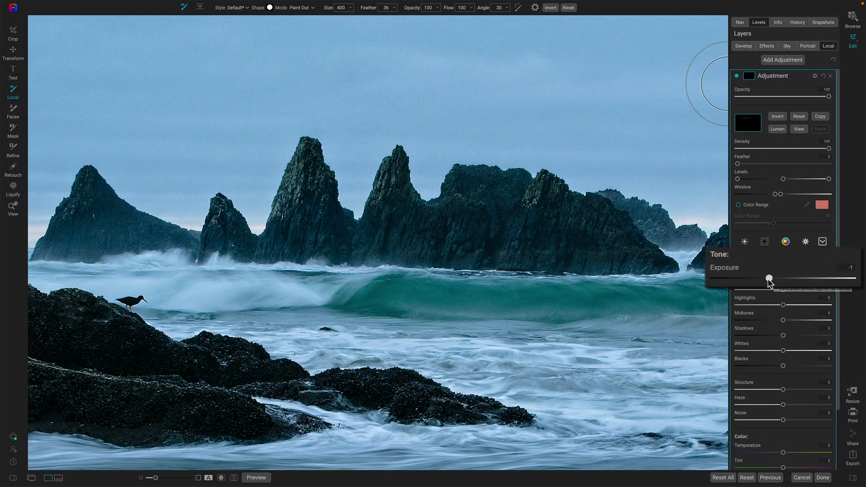
pyautogui.moveTo(767, 279); pyautogui.dragTo(865, 279)
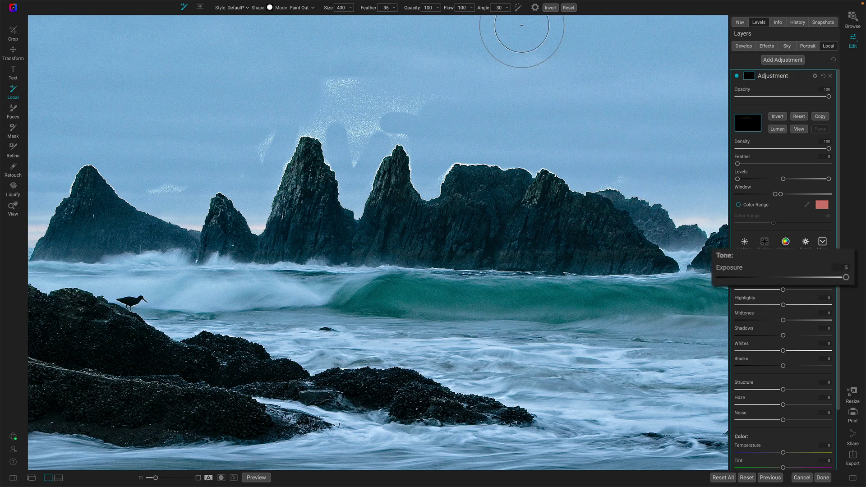
# Paint the sky near the peaks out with the Perfect Brush, reset Exposure to 0, and view the mask
pyautogui.click(517, 7)
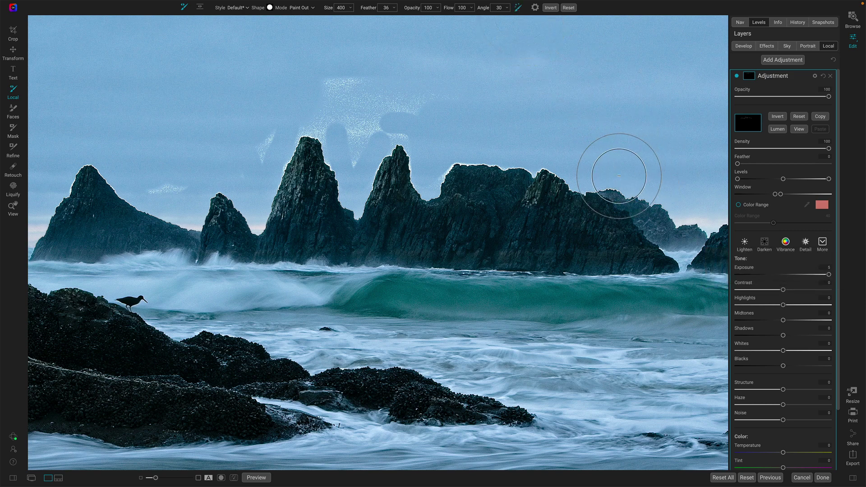
pyautogui.moveTo(619, 176)
pyautogui.mouseDown()
pyautogui.moveTo(504, 127)
pyautogui.moveTo(414, 124)
pyautogui.moveTo(362, 134)
pyautogui.moveTo(360, 148)
pyautogui.moveTo(349, 83)
pyautogui.moveTo(319, 118)
pyautogui.moveTo(259, 156)
pyautogui.moveTo(173, 176)
pyautogui.moveTo(115, 120)
pyautogui.moveTo(209, 119)
pyautogui.moveTo(431, 82)
pyautogui.moveTo(359, 129)
pyautogui.moveTo(345, 151)
pyautogui.moveTo(410, 138)
pyautogui.moveTo(435, 148)
pyautogui.moveTo(430, 174)
pyautogui.moveTo(438, 158)
pyautogui.moveTo(495, 120)
pyautogui.mouseUp()
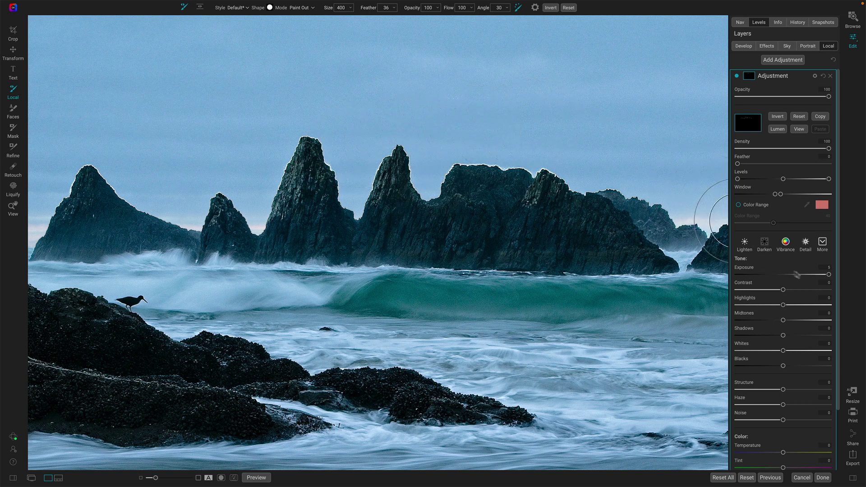
pyautogui.moveTo(802, 276); pyautogui.dragTo(720, 278)
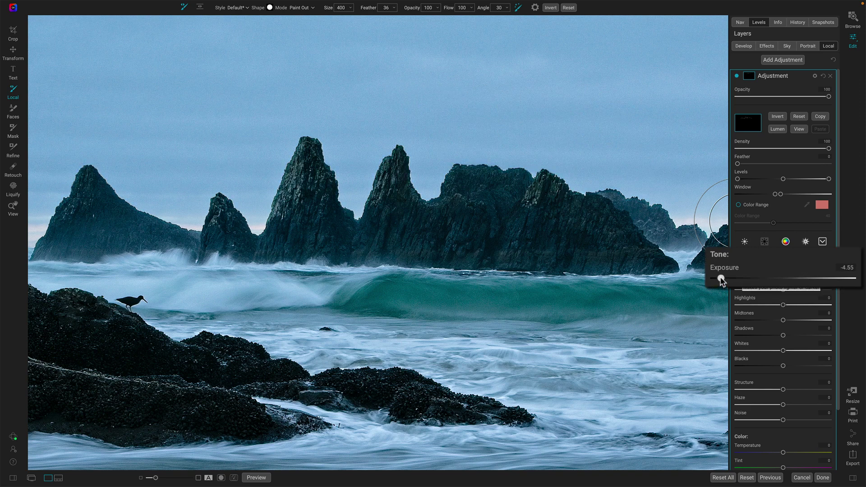
pyautogui.click(777, 278)
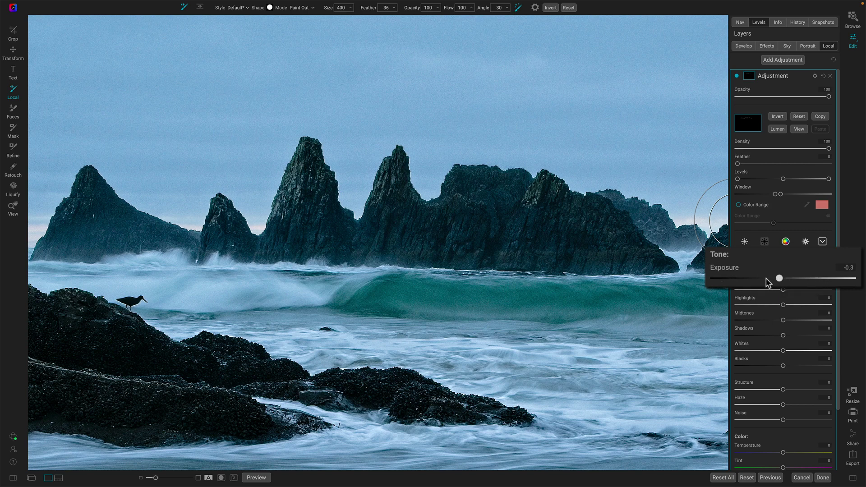
pyautogui.doubleClick(730, 269)
pyautogui.click(799, 129)
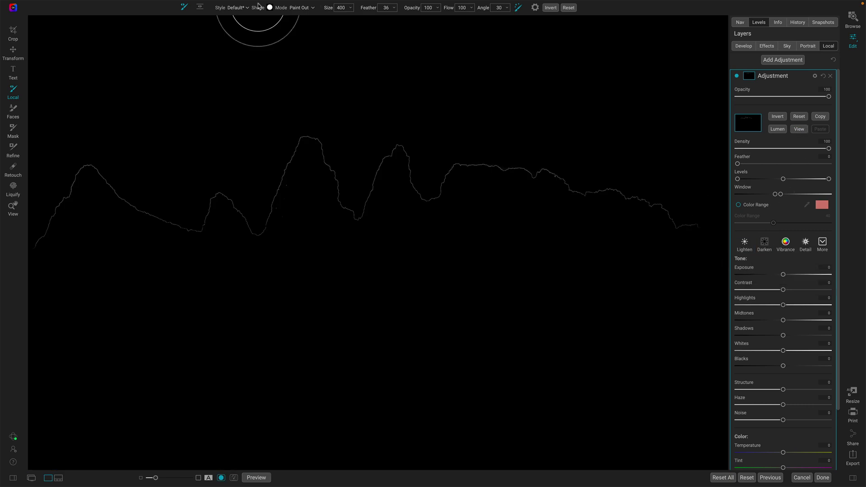
# Paint with the Refine Add brush along the right and left ridge outline, then restore the panels
pyautogui.click(13, 148)
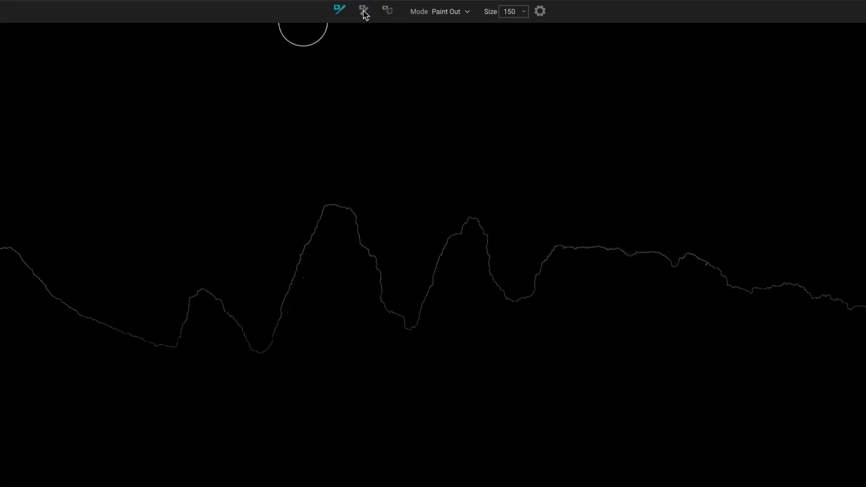
pyautogui.click(363, 12)
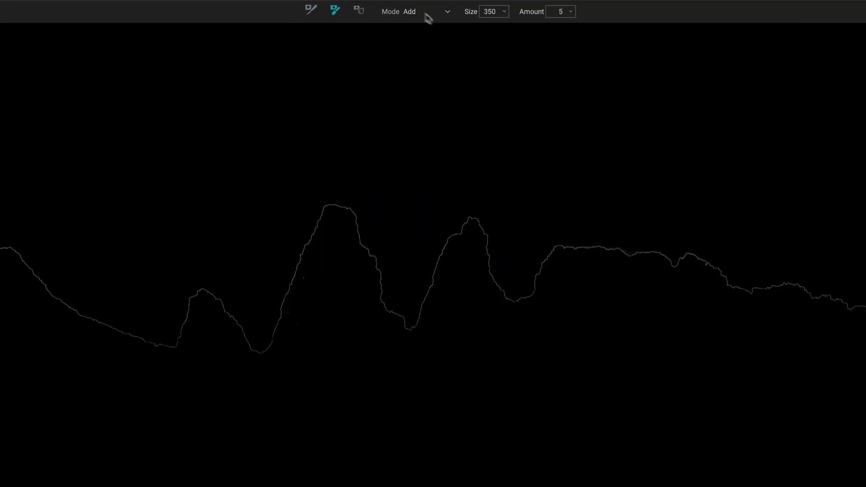
pyautogui.click(570, 13)
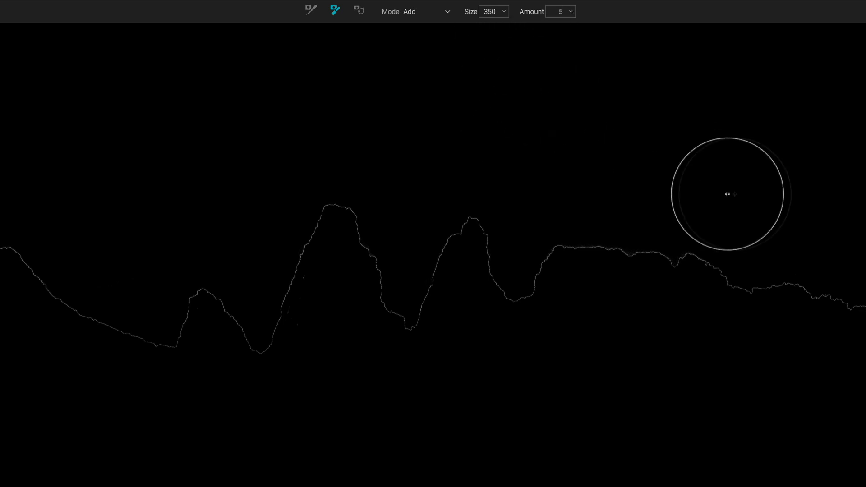
pyautogui.moveTo(859, 316)
pyautogui.mouseDown()
pyautogui.moveTo(779, 280)
pyautogui.moveTo(560, 276)
pyautogui.moveTo(476, 242)
pyautogui.moveTo(438, 297)
pyautogui.moveTo(348, 242)
pyautogui.moveTo(257, 336)
pyautogui.mouseUp()
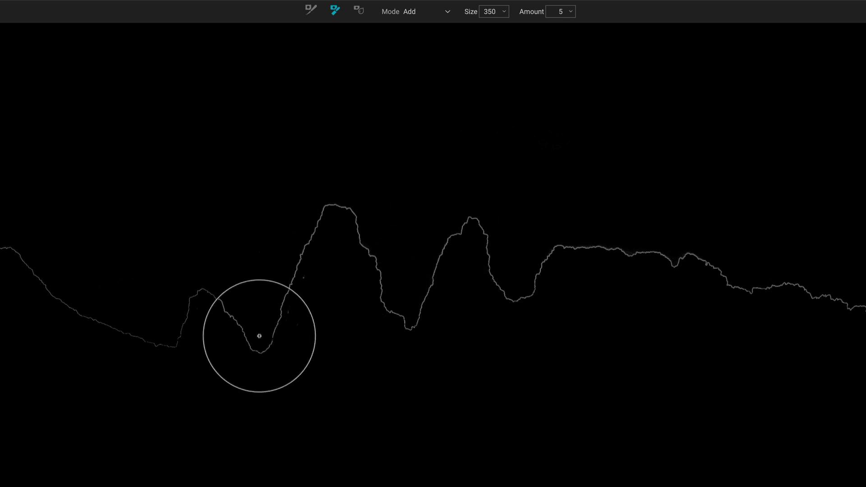
pyautogui.moveTo(257, 339)
pyautogui.mouseDown()
pyautogui.moveTo(1, 290)
pyautogui.moveTo(25, 264)
pyautogui.mouseUp()
pyautogui.press('Tab')
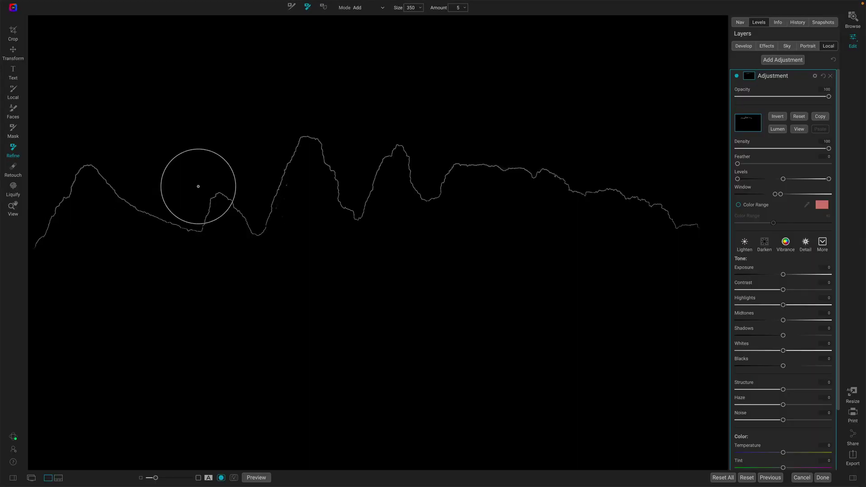
# Return to the colour photo and set the ridge adjustment's Exposure to -0.95
pyautogui.click(801, 130)
pyautogui.click(801, 130)
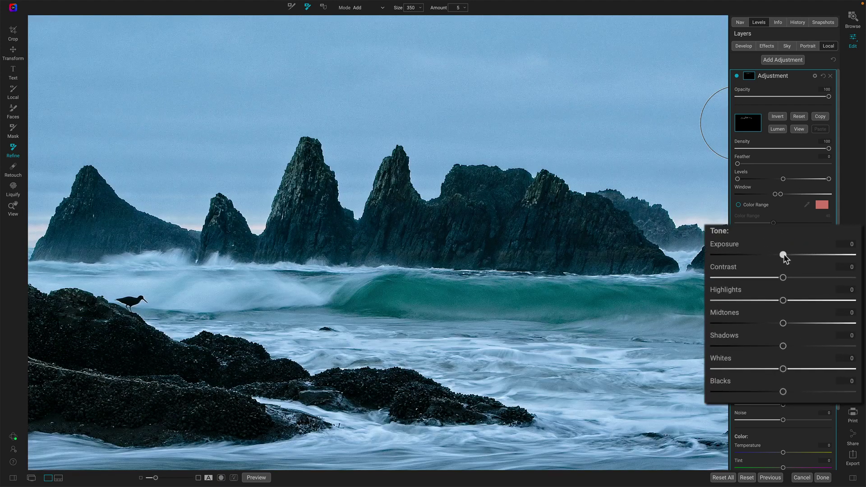
pyautogui.click(738, 256)
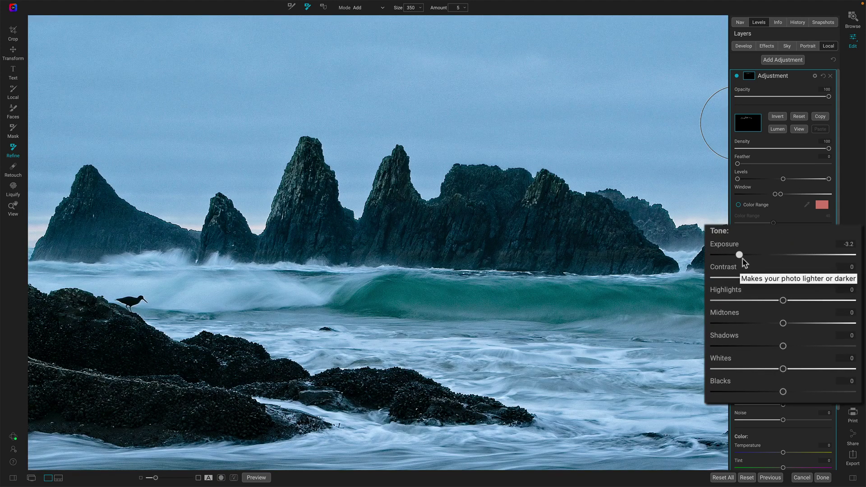
pyautogui.moveTo(740, 255); pyautogui.dragTo(783, 260)
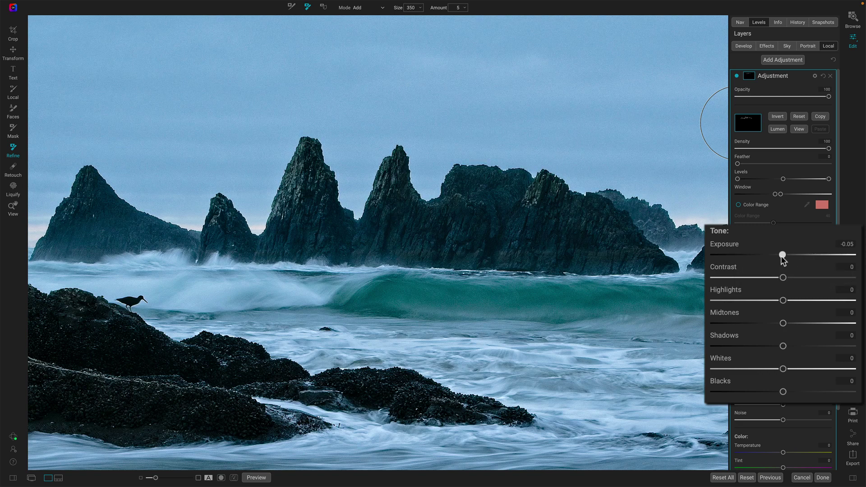
pyautogui.moveTo(765, 260); pyautogui.dragTo(762, 260)
pyautogui.press('z')
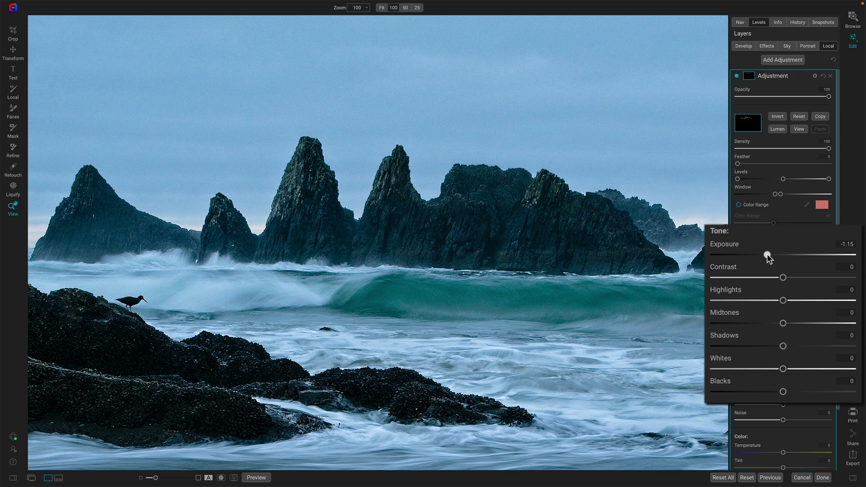
pyautogui.moveTo(767, 254); pyautogui.dragTo(774, 253)
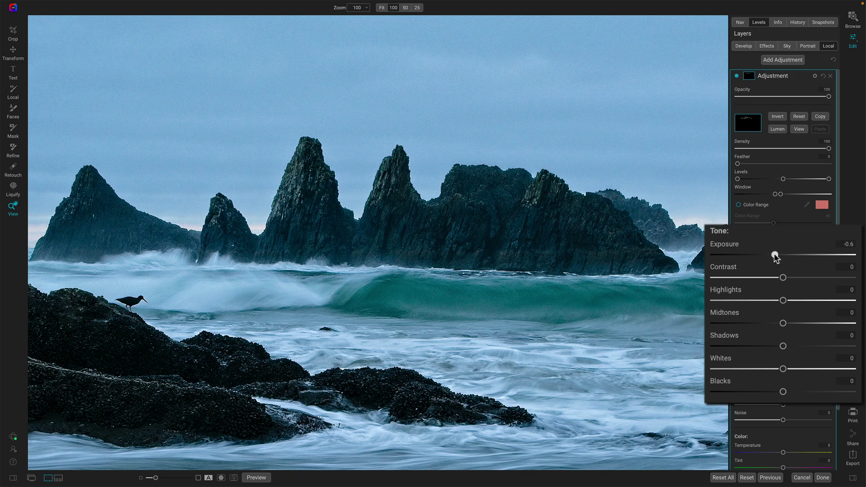
# Toggle the adjustment off and on to compare, then lower Whites to -42
pyautogui.click(737, 76)
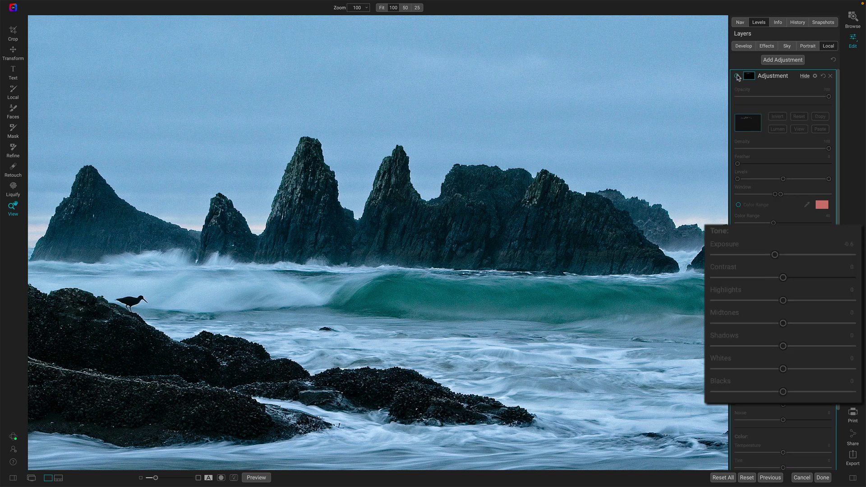
pyautogui.click(737, 76)
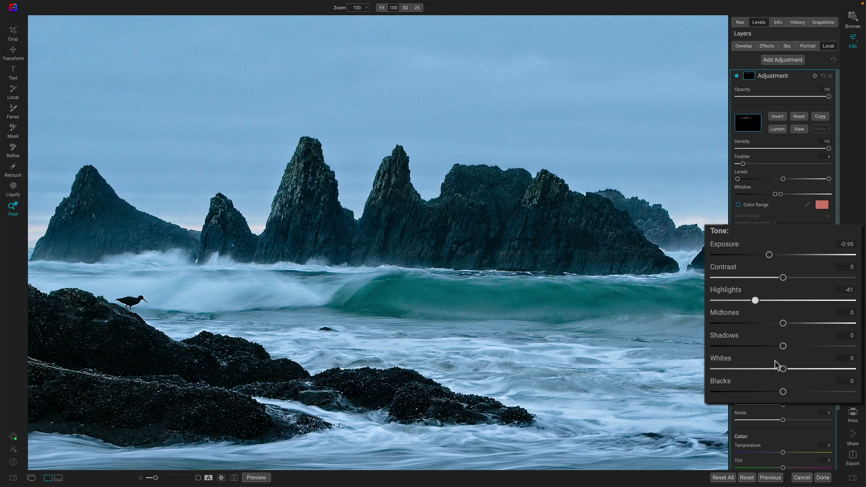
pyautogui.moveTo(782, 369); pyautogui.dragTo(754, 372)
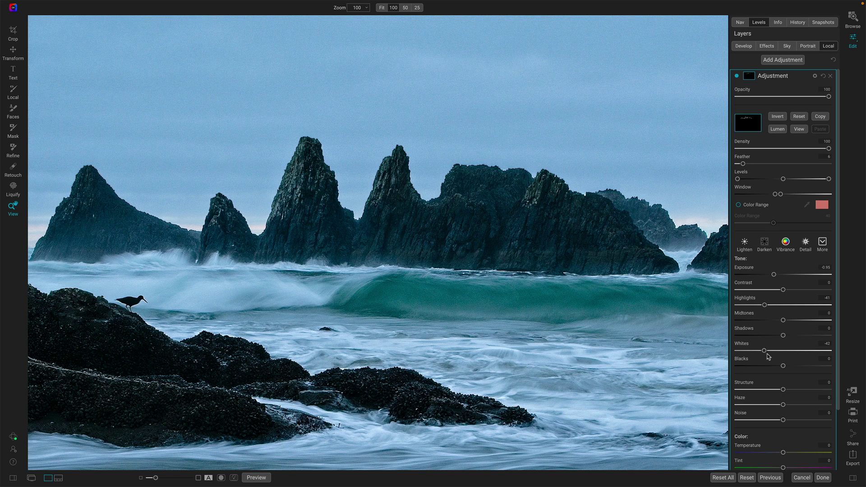
# In the mask view, reduce the mask Feather to 1, then return to the colour photo
pyautogui.click(410, 153)
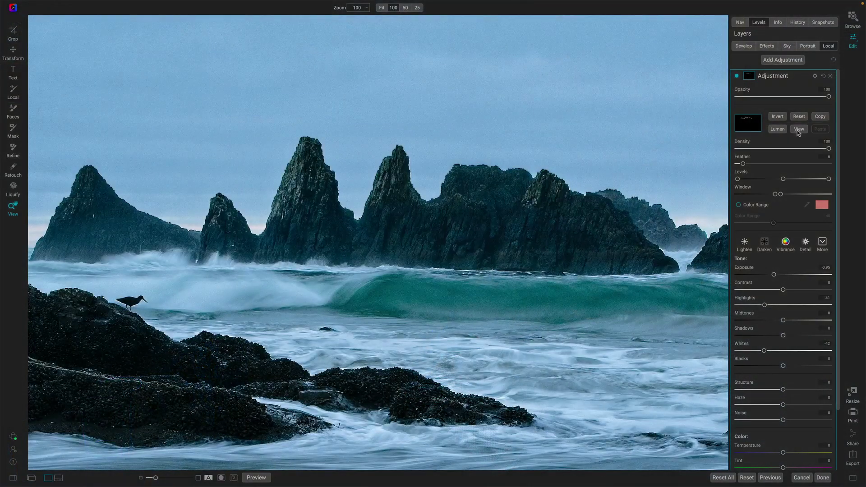
pyautogui.click(798, 129)
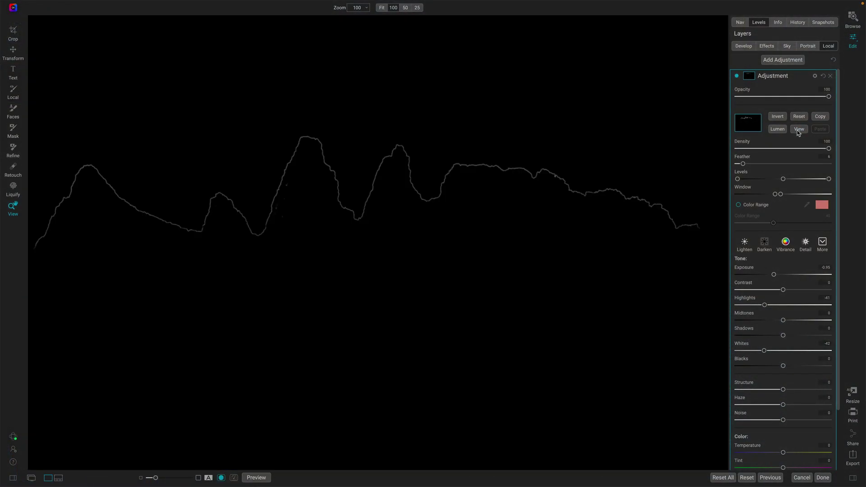
pyautogui.moveTo(743, 164); pyautogui.dragTo(738, 164)
pyautogui.click(799, 130)
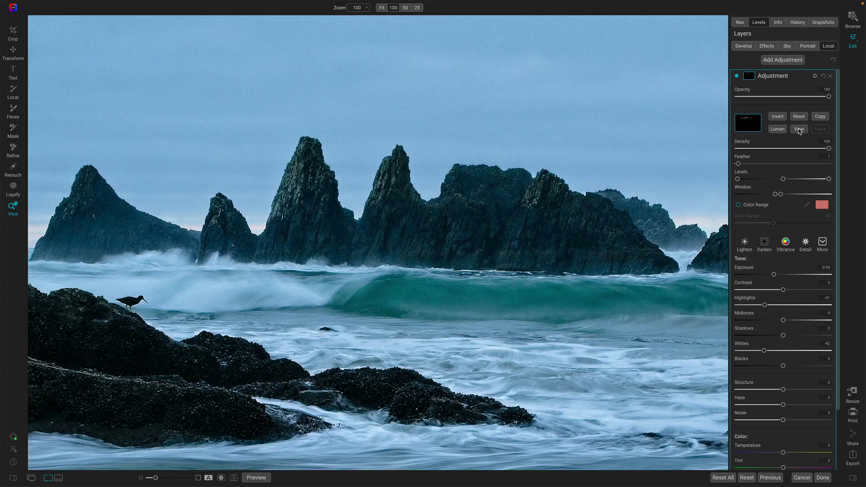
# Deepen the ridge Exposure to -1.05 and flick the adjustment off and on to compare
pyautogui.moveTo(774, 275); pyautogui.dragTo(774, 277)
pyautogui.click(737, 77)
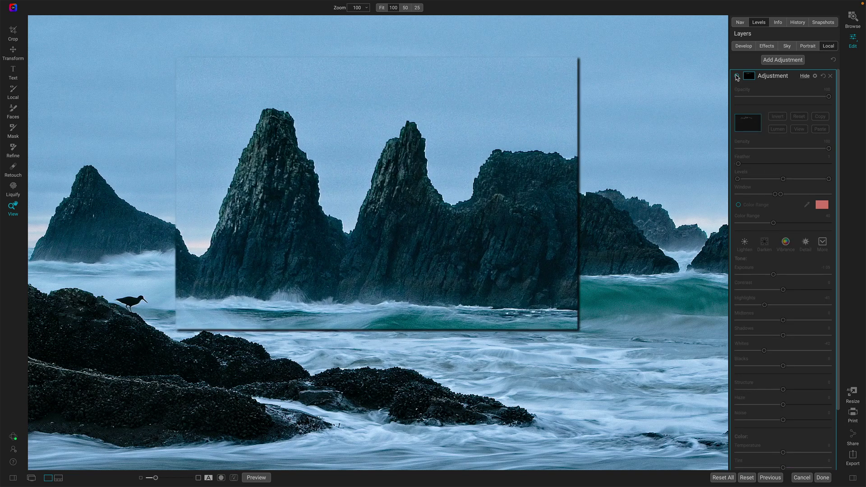
pyautogui.click(737, 76)
pyautogui.click(737, 76)
pyautogui.click(737, 76)
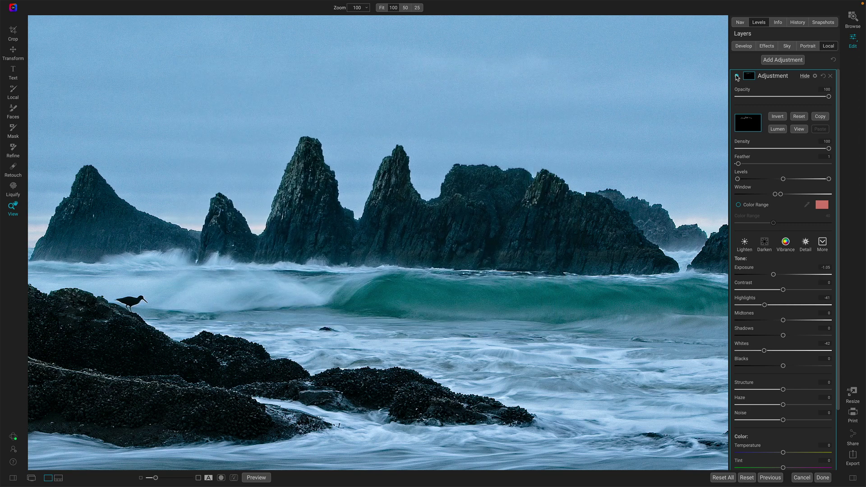
# Fit the seascape, zoom in on the sea stacks and wave, bird and rocks, then refit
pyautogui.click(486, 102)
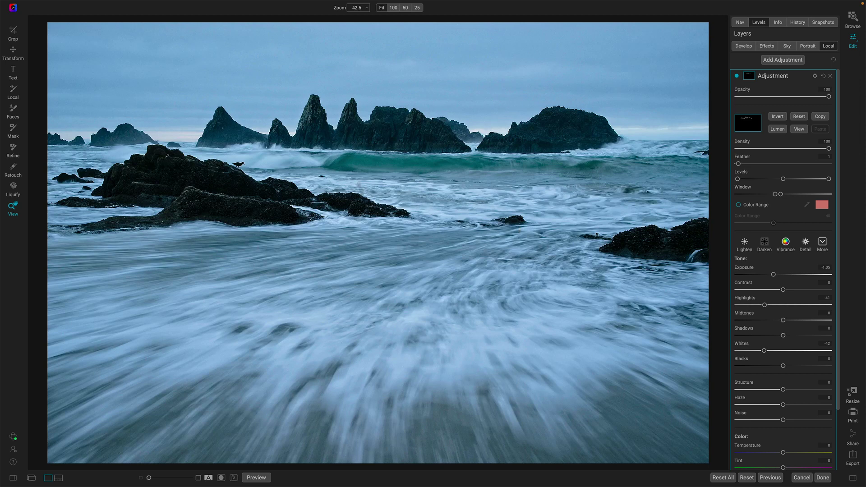
pyautogui.click(355, 104)
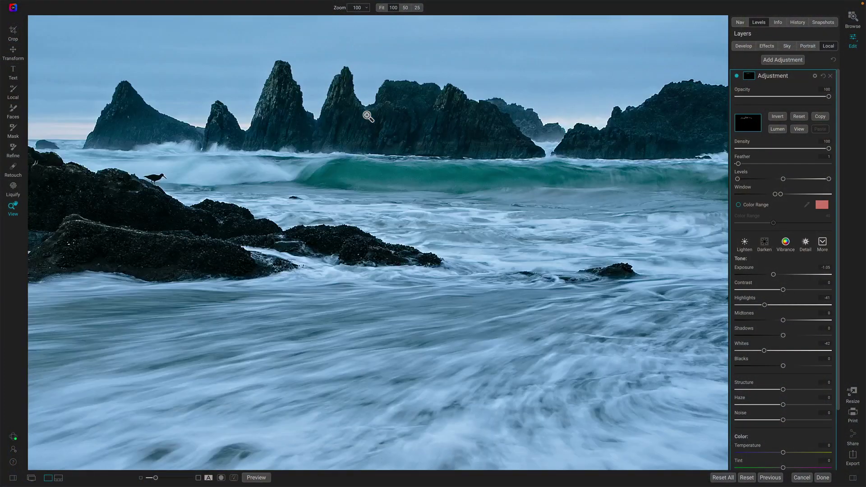
pyautogui.click(368, 116)
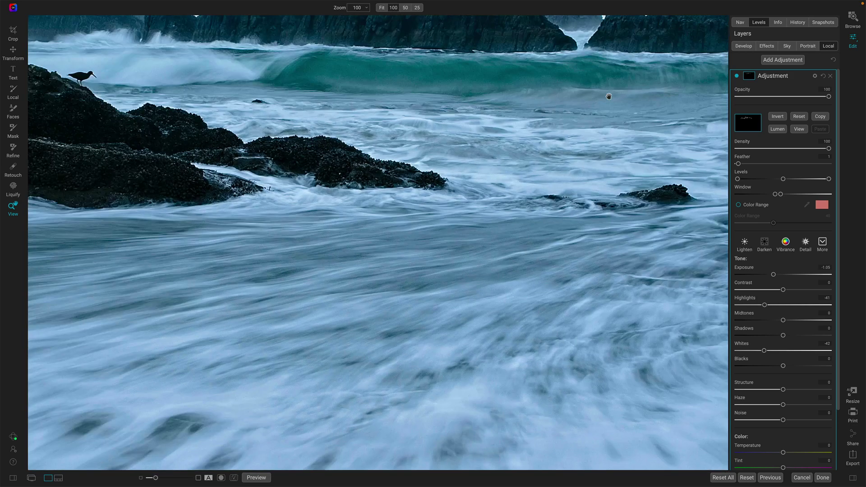
pyautogui.click(608, 96)
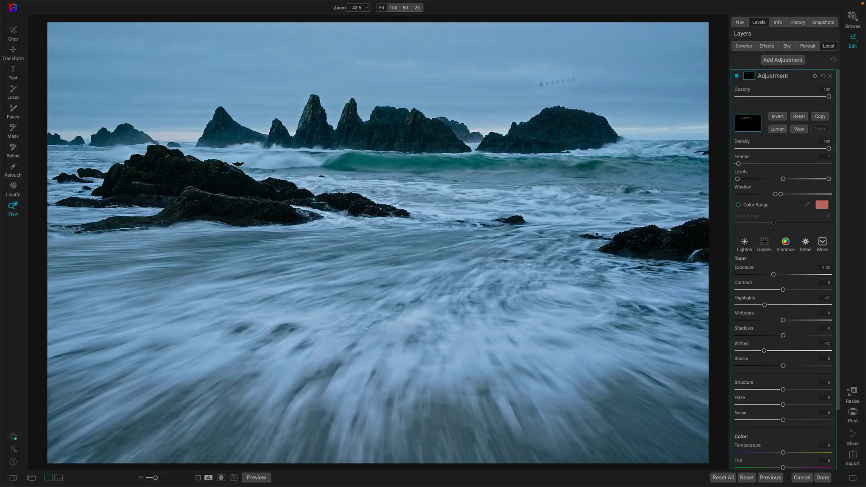